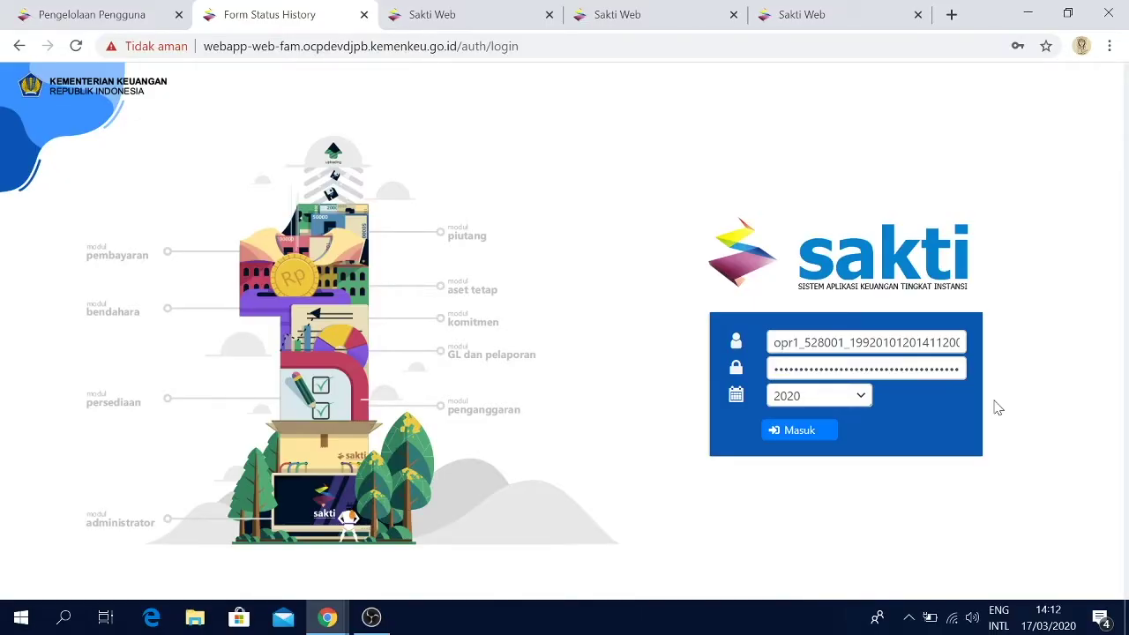
# Log in for fiscal year 2020 and create a DIPA revision proposal from DIPA AWAL - Revisi ke 0 in Memilih Status History.
pyautogui.click(801, 429)
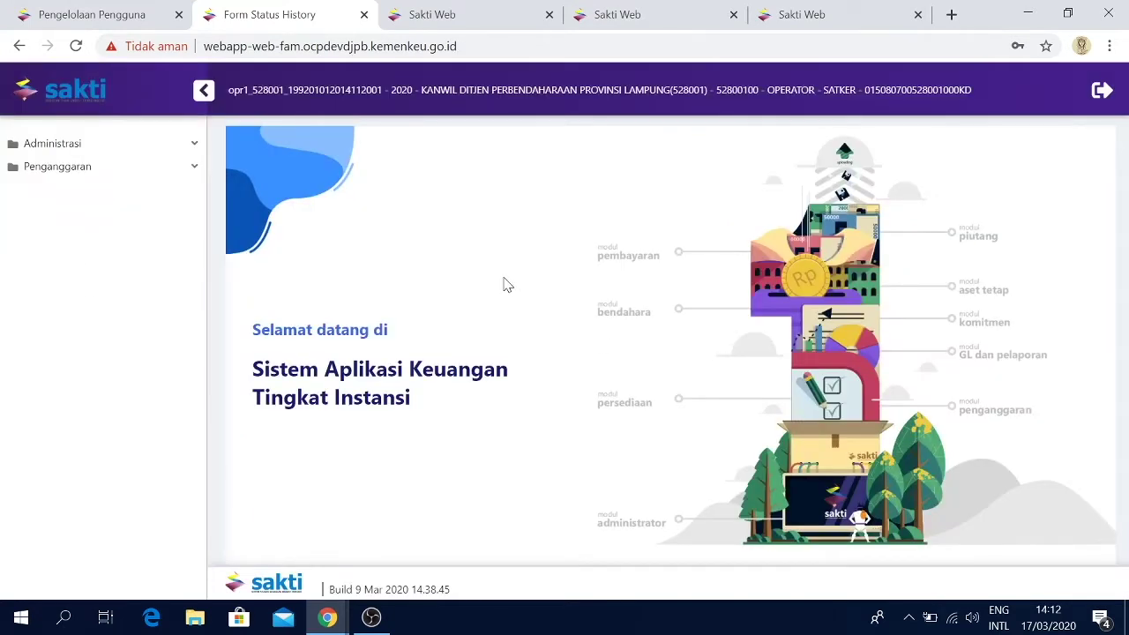
pyautogui.click(189, 166)
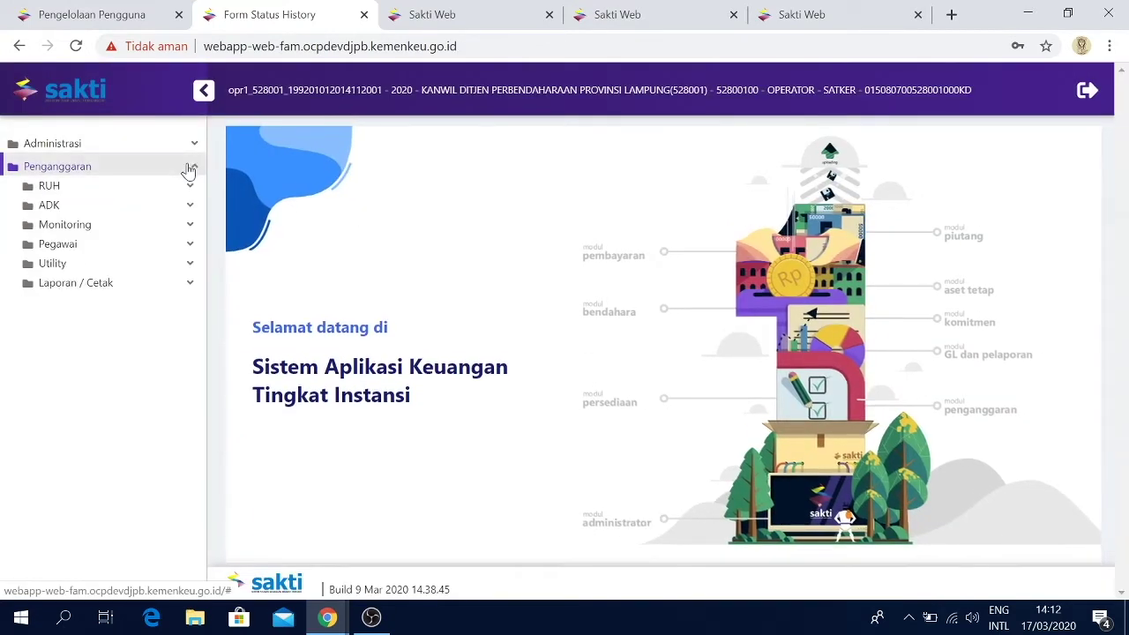
pyautogui.click(110, 264)
pyautogui.click(117, 324)
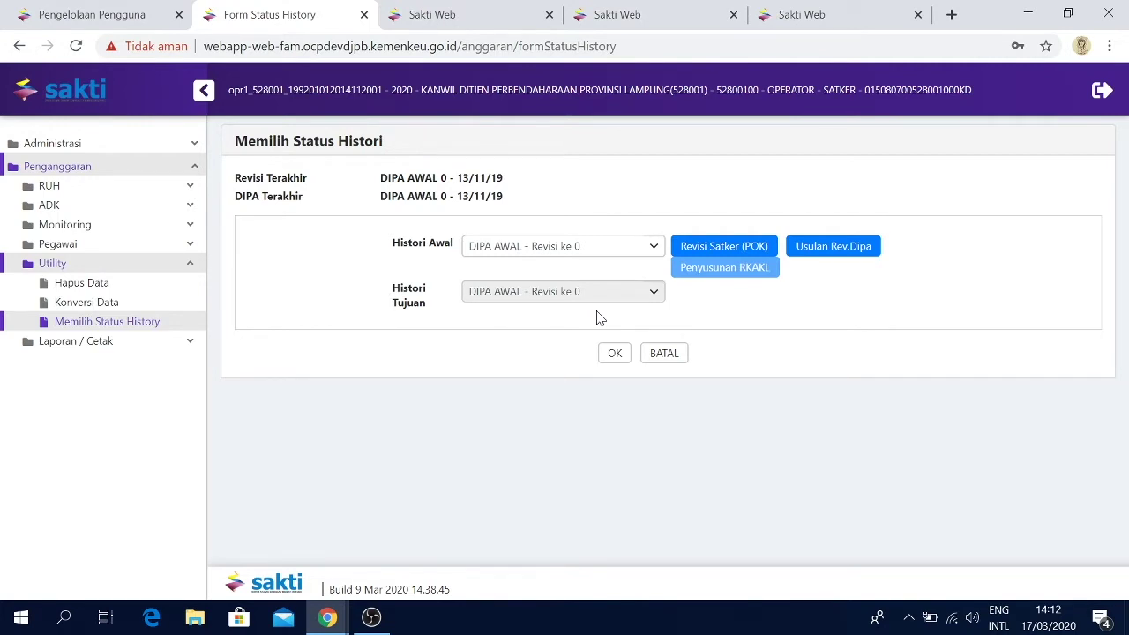
pyautogui.click(804, 252)
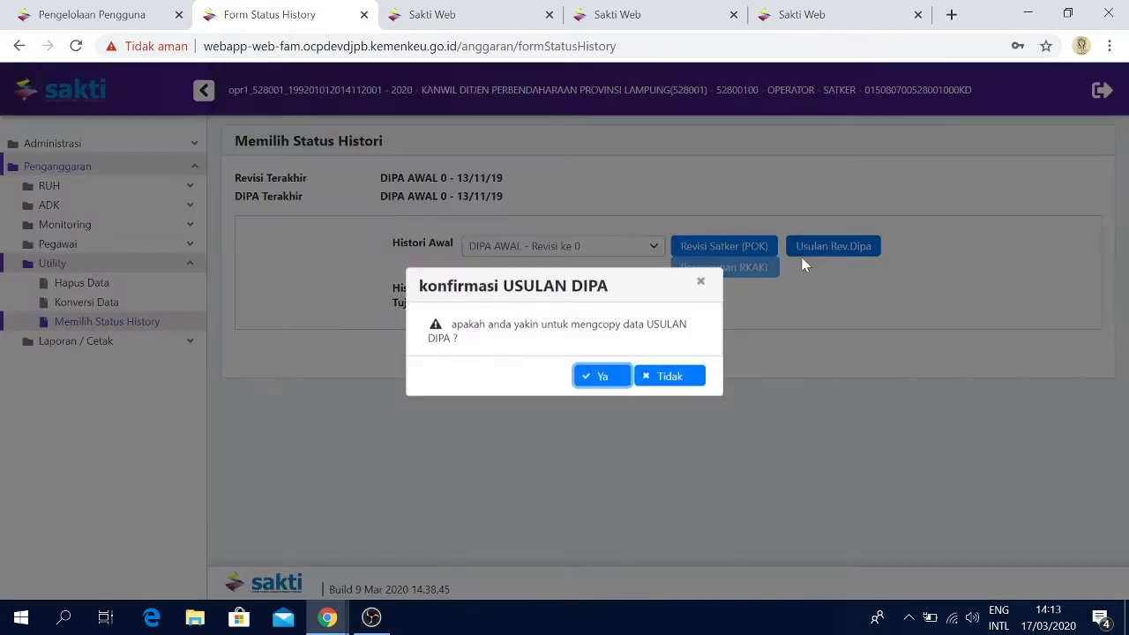
pyautogui.click(600, 378)
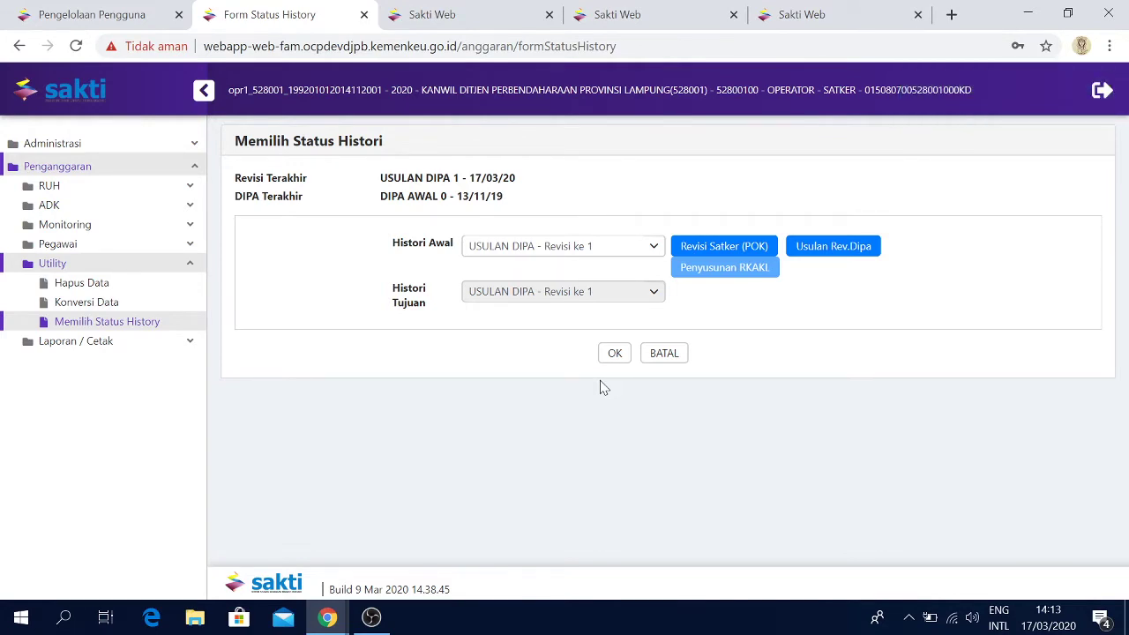
# Check the SATKER-owned USULAN DIPA entry in Monitoring Submit dan Approve Data.
pyautogui.click(171, 227)
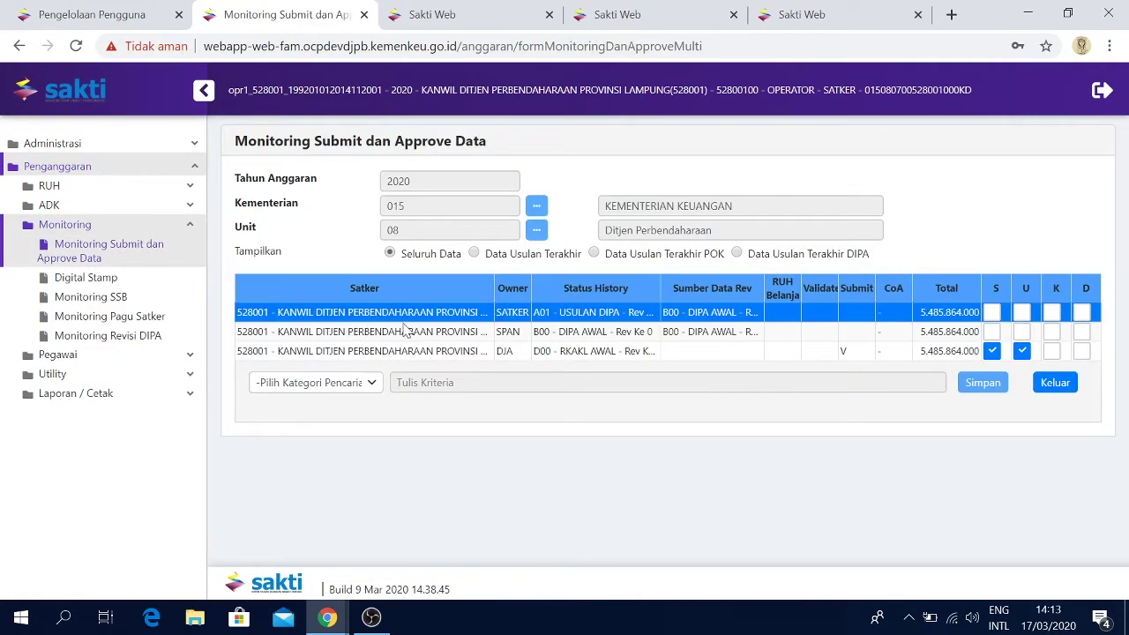
pyautogui.click(534, 314)
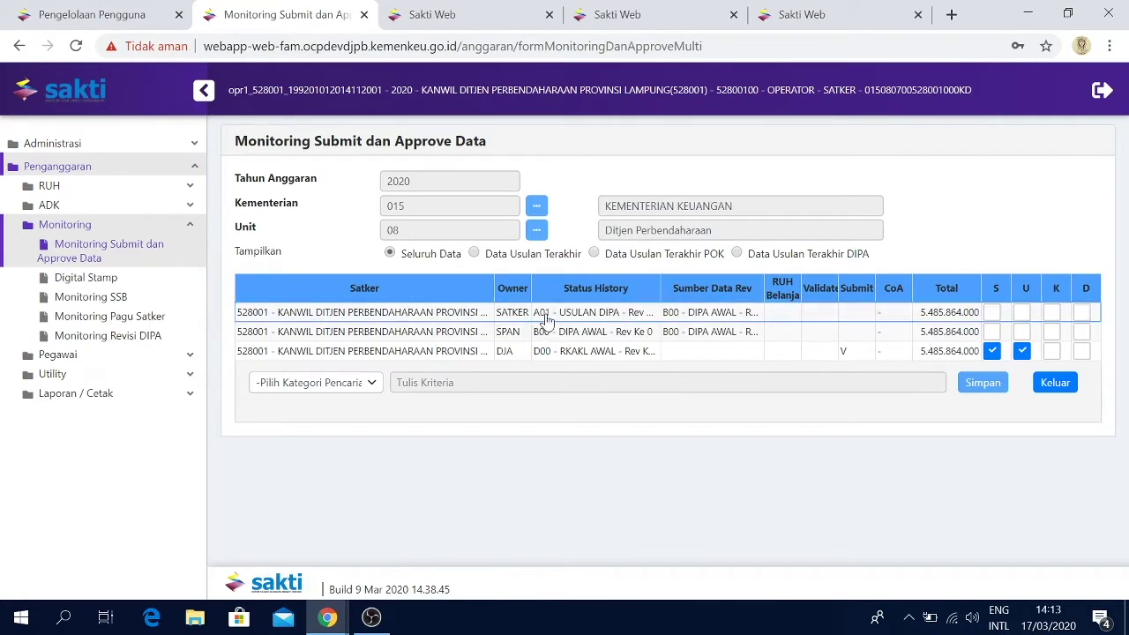
pyautogui.doubleClick(542, 314)
# Open the RUH Belanja form and load satker 528001, KANWIL DITJEN PERBENDAHARAAN PROVINSI LAMPUNG.
pyautogui.click(187, 189)
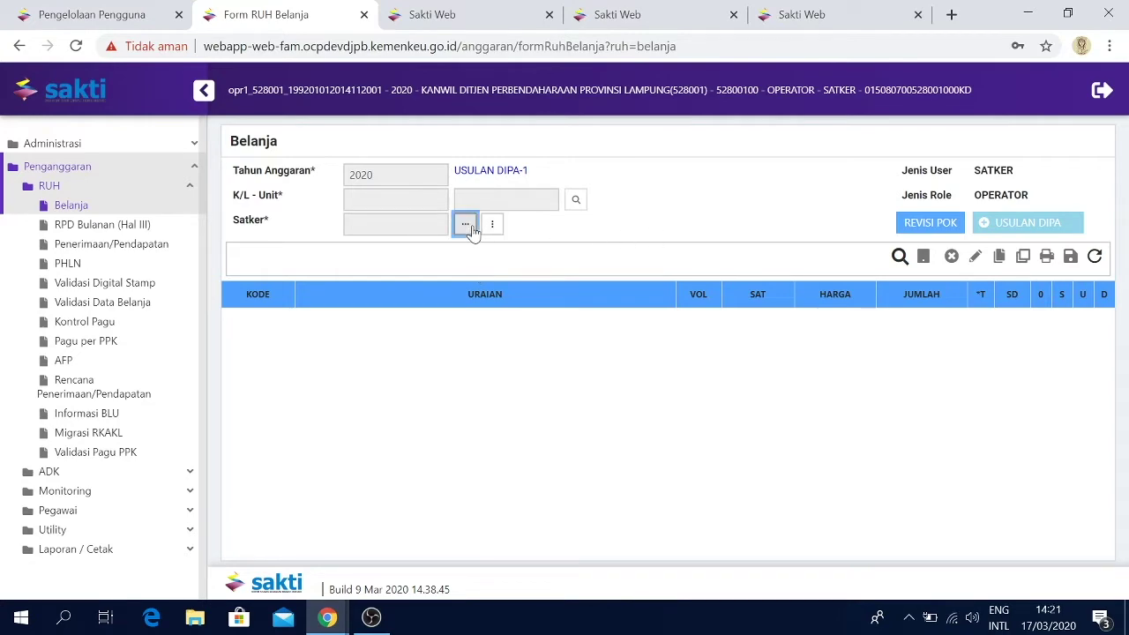
pyautogui.click(464, 223)
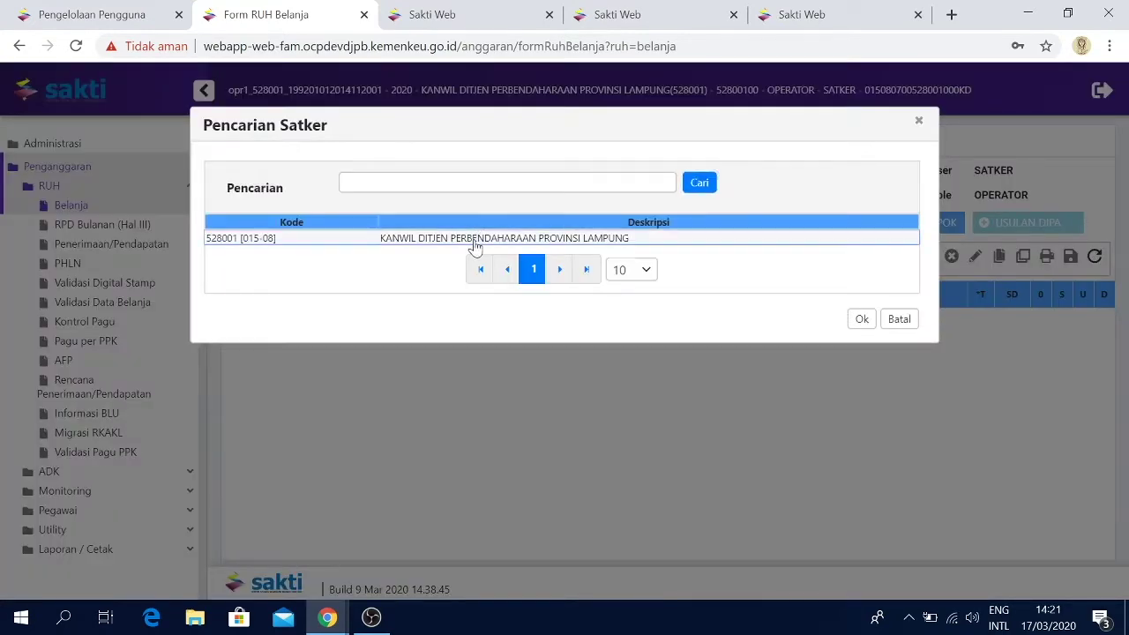
pyautogui.click(474, 244)
pyautogui.click(860, 320)
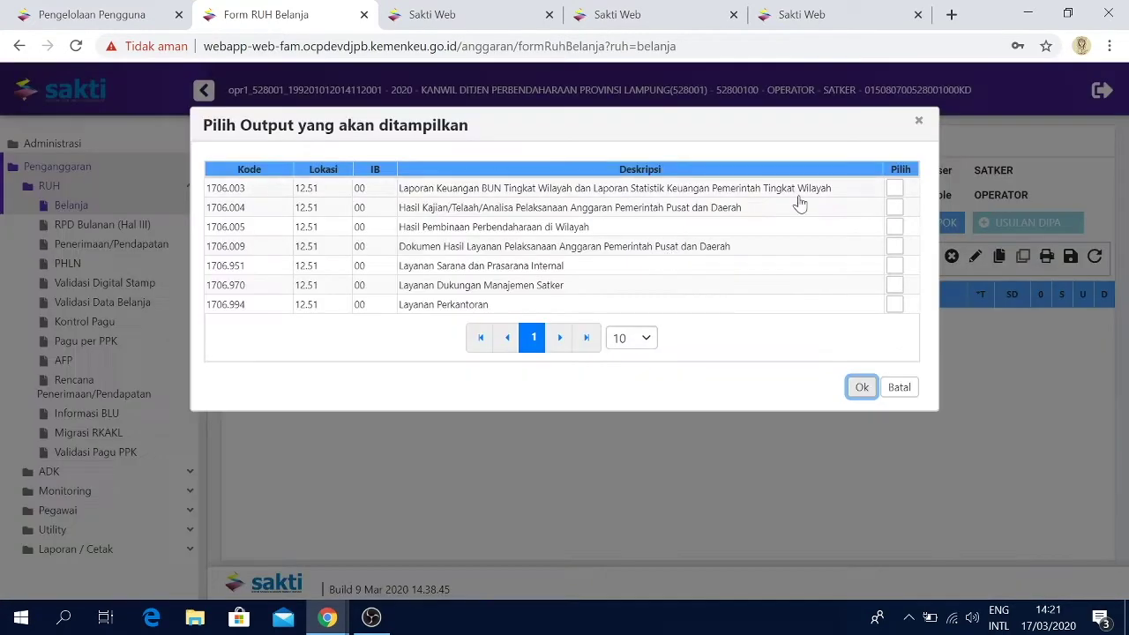
# Limit the displayed outputs to 1706.994 Layanan Perkantoran and load its budget data.
pyautogui.click(903, 178)
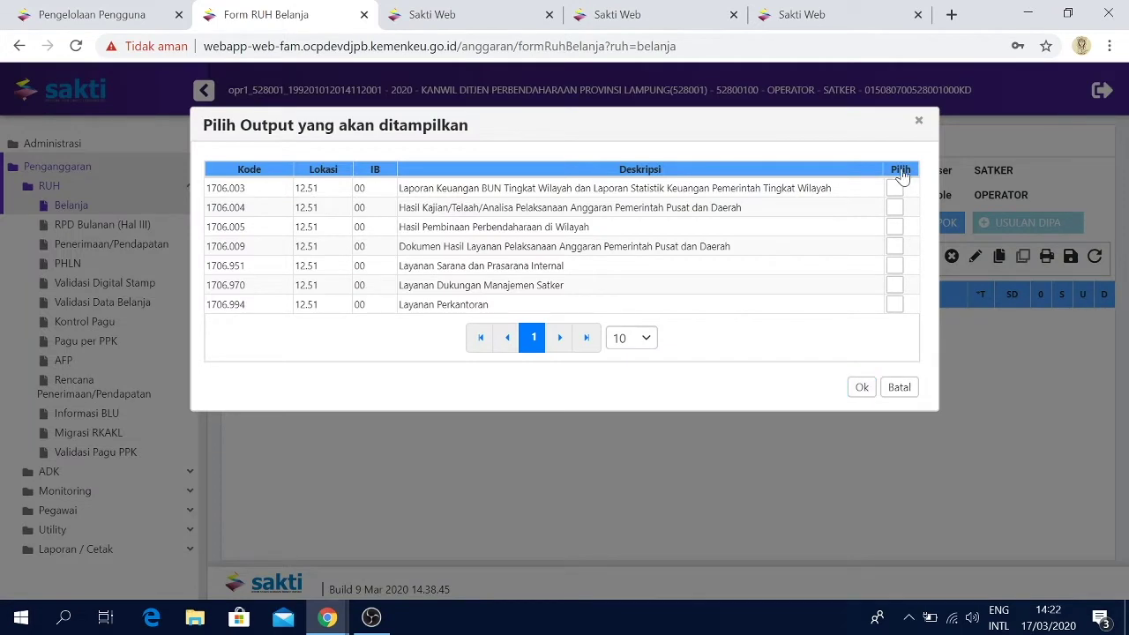
pyautogui.click(901, 176)
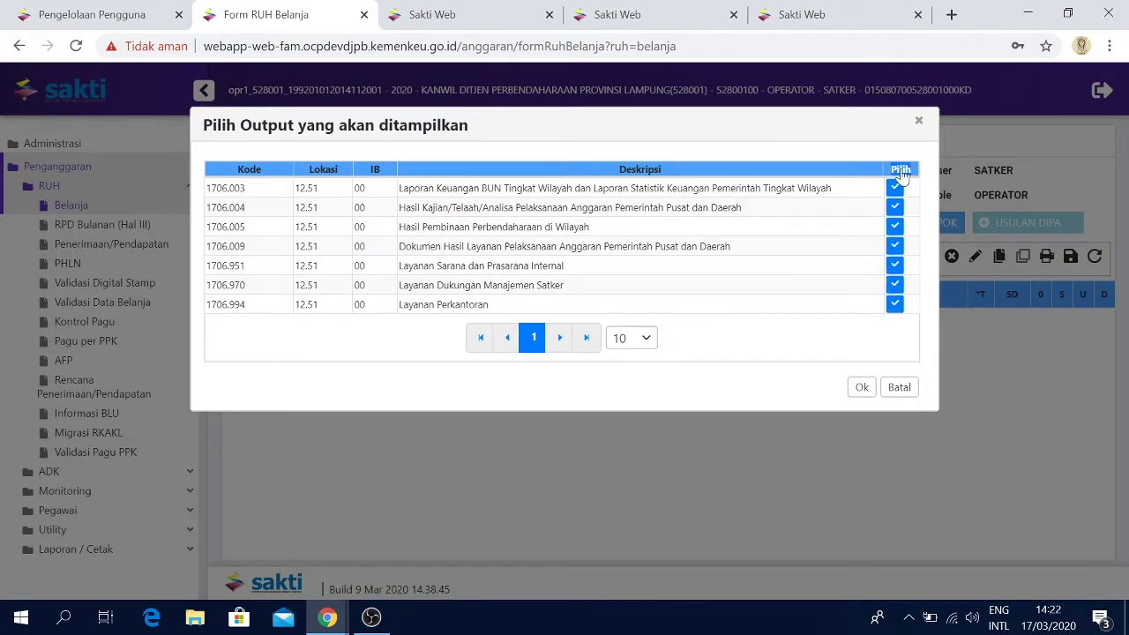
pyautogui.click(901, 175)
pyautogui.click(895, 304)
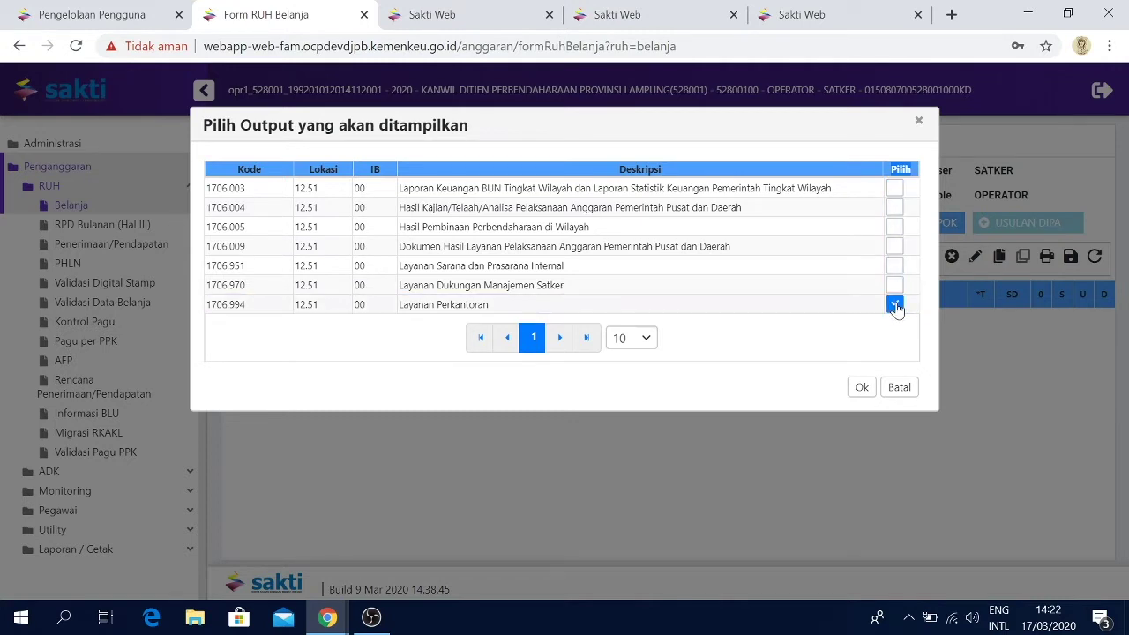
pyautogui.click(862, 388)
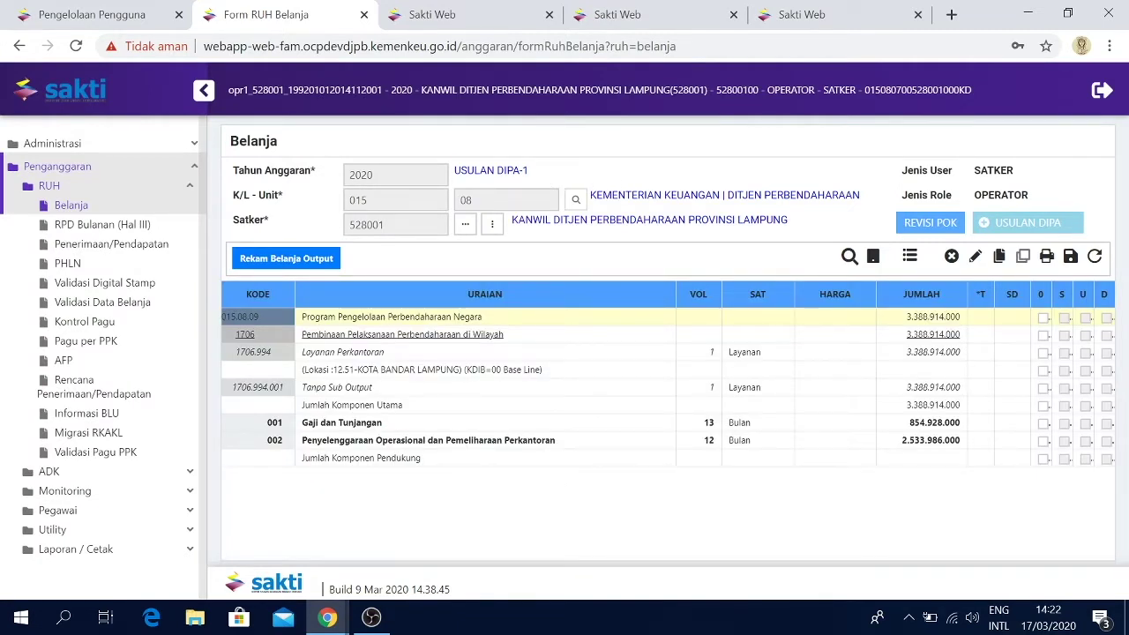
# Expand the Belanja table with Tayangkan Semua down to the account details around 521119.
pyautogui.moveTo(453, 170); pyautogui.dragTo(525, 172)
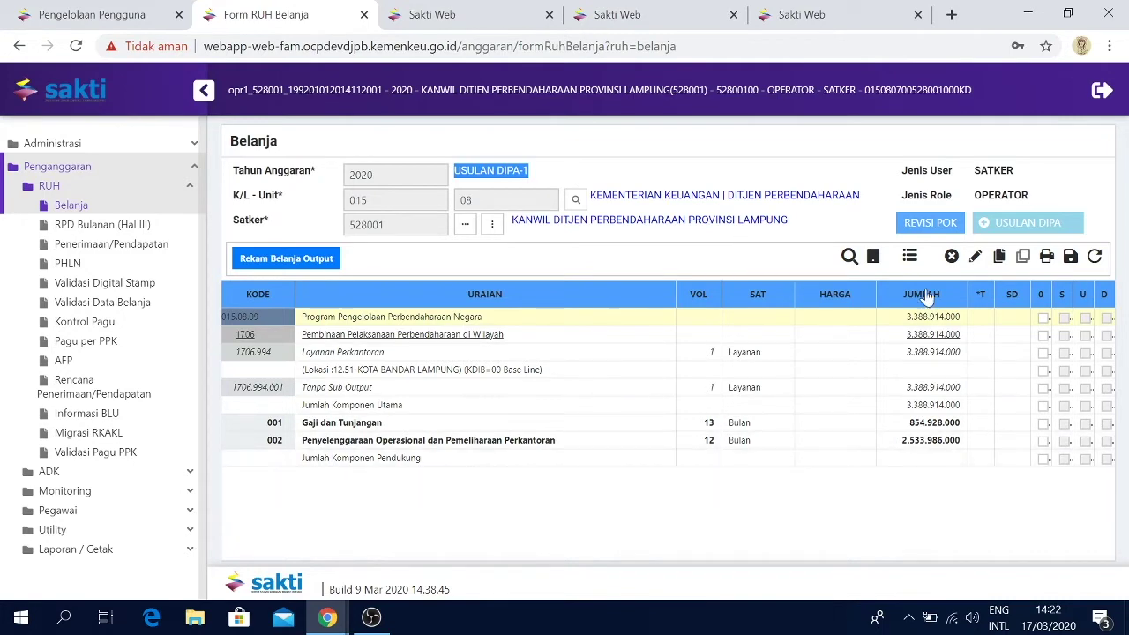
pyautogui.click(910, 257)
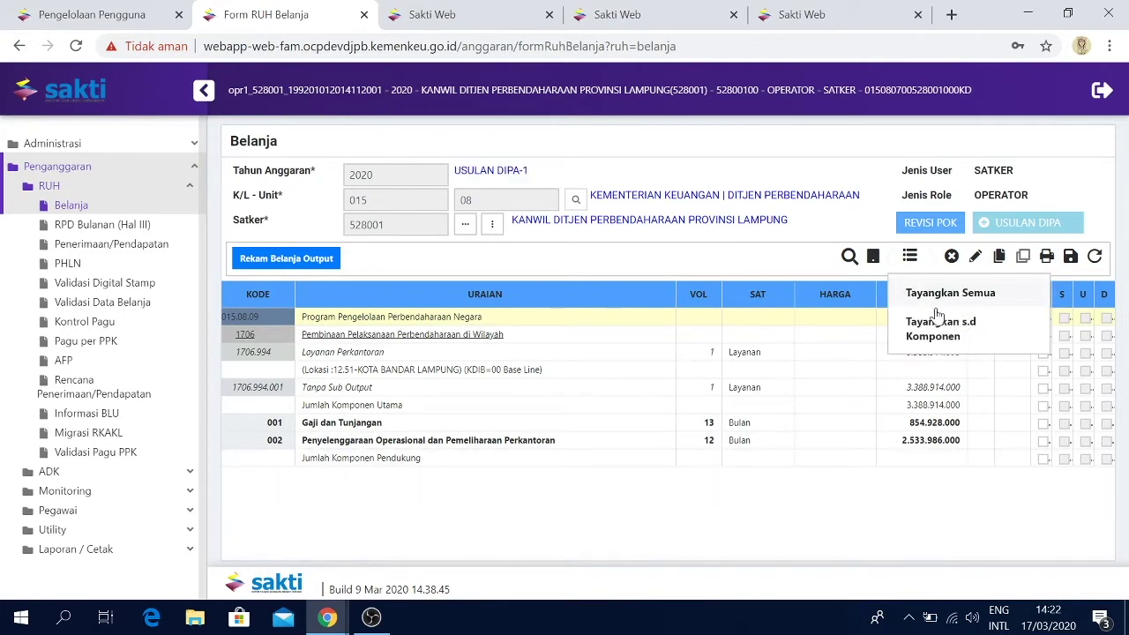
pyautogui.click(944, 295)
pyautogui.scroll(-10, 564, 475)
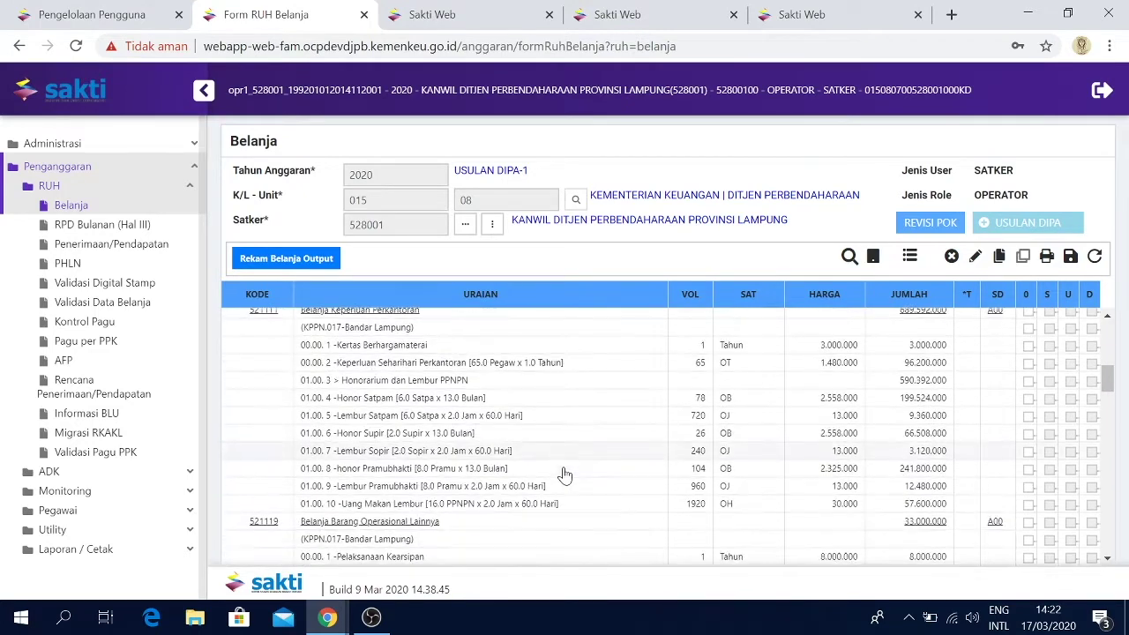
pyautogui.scroll(-4, 565, 475)
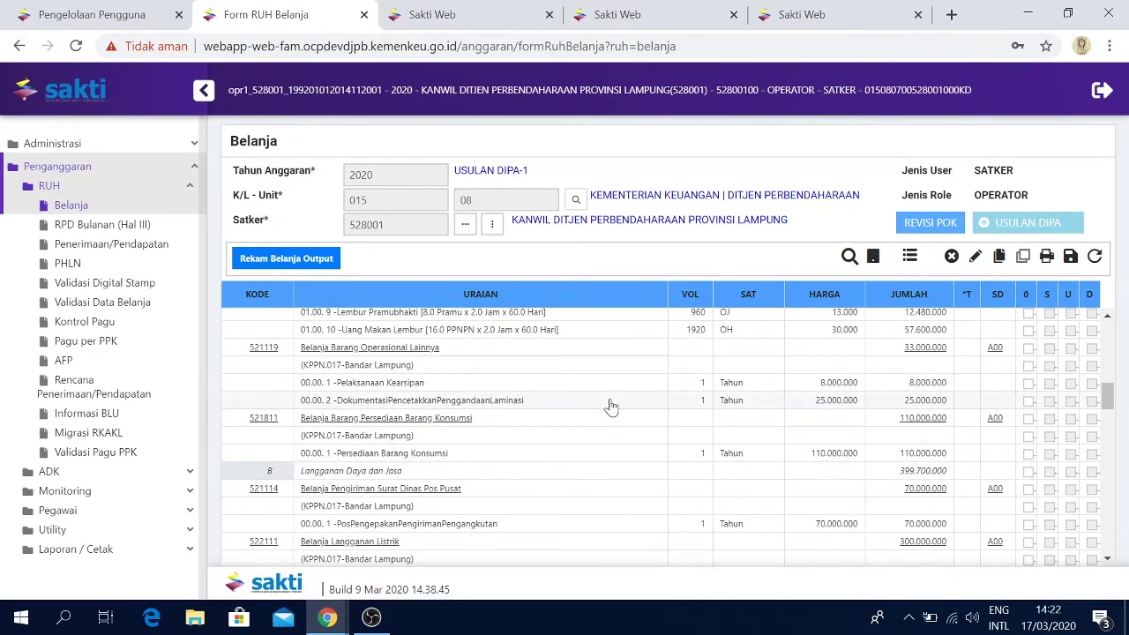
# Record and save a detail under account 521119 Belanja Barang Operasional Lainnya: Uang Lembur Golongan IV, 100 OJ at unit price 25.000.
pyautogui.click(643, 347)
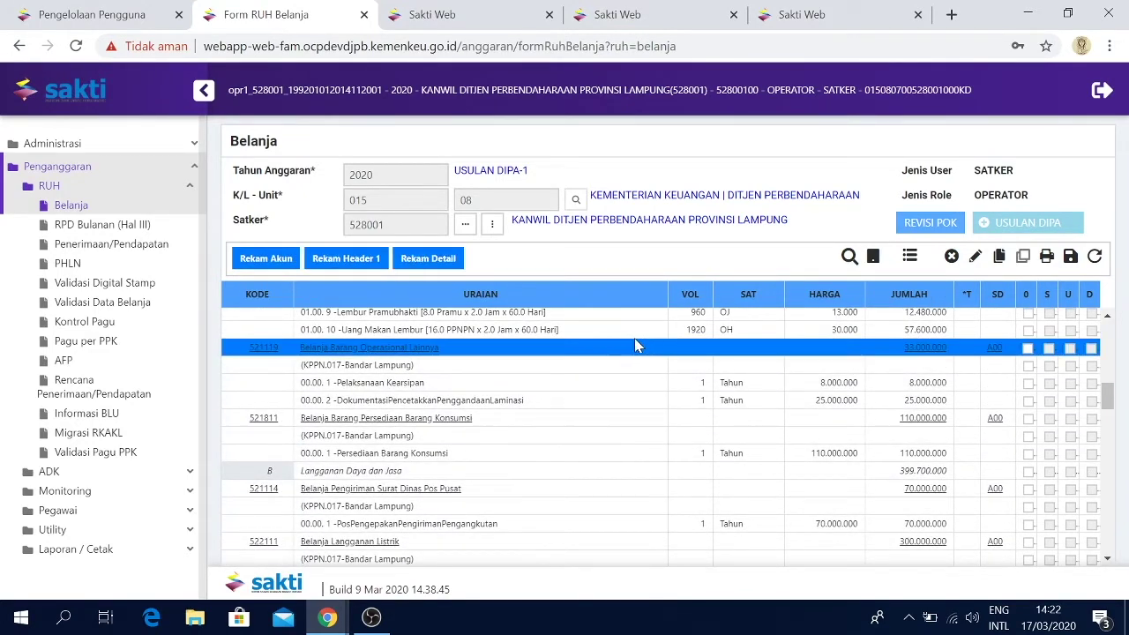
pyautogui.click(448, 258)
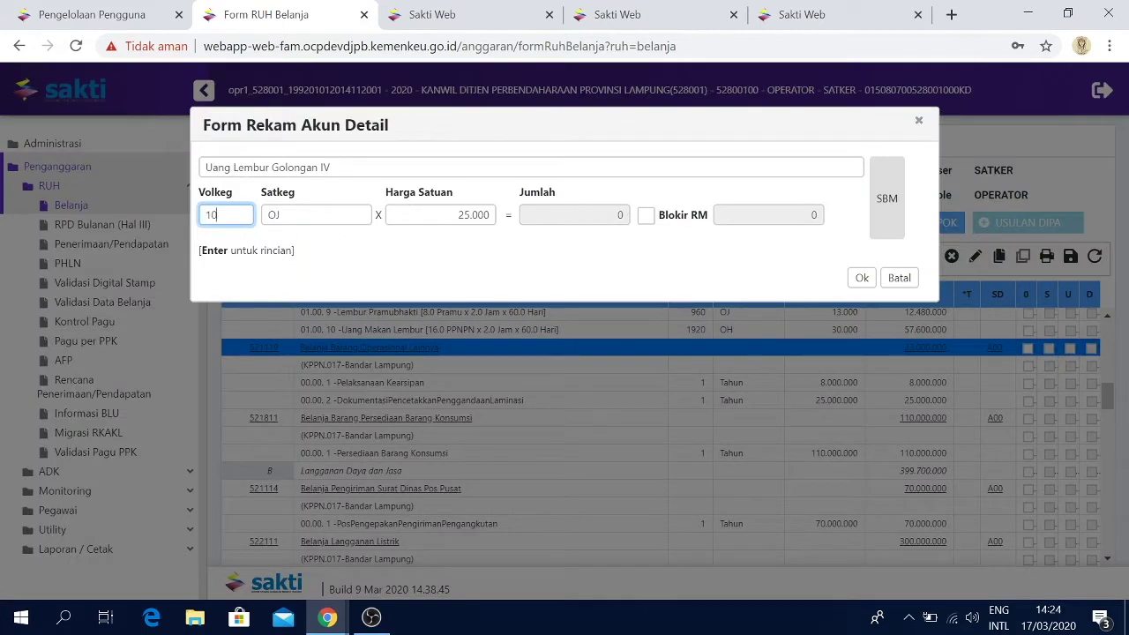
pyautogui.write('10')
pyautogui.press('Tab')
pyautogui.press('Tab')
pyautogui.press('Tab')
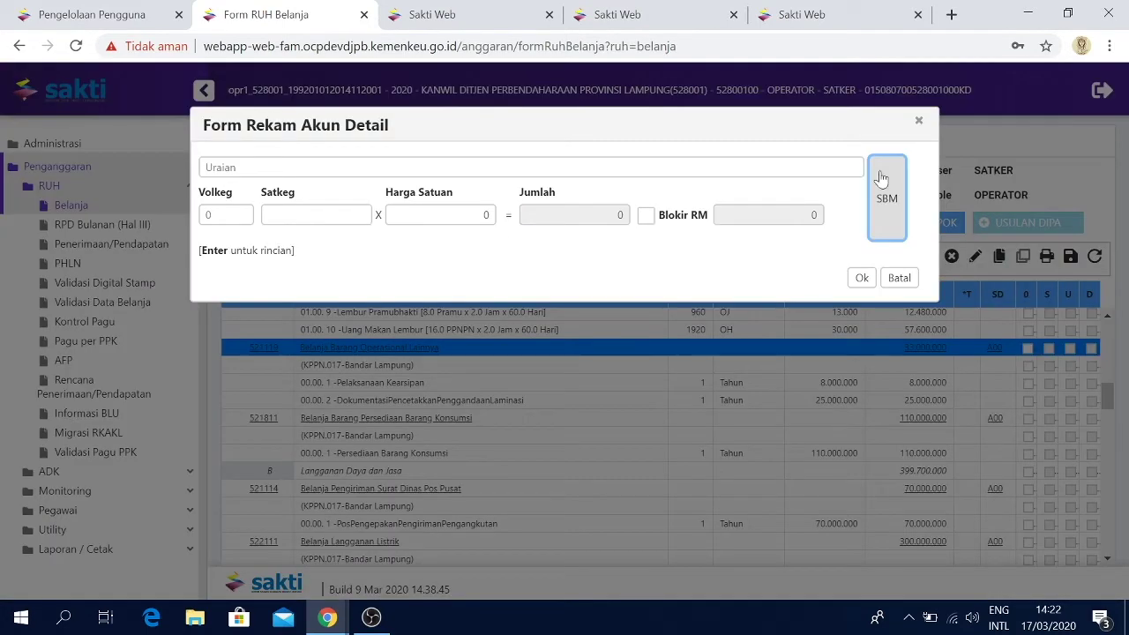
pyautogui.click(887, 197)
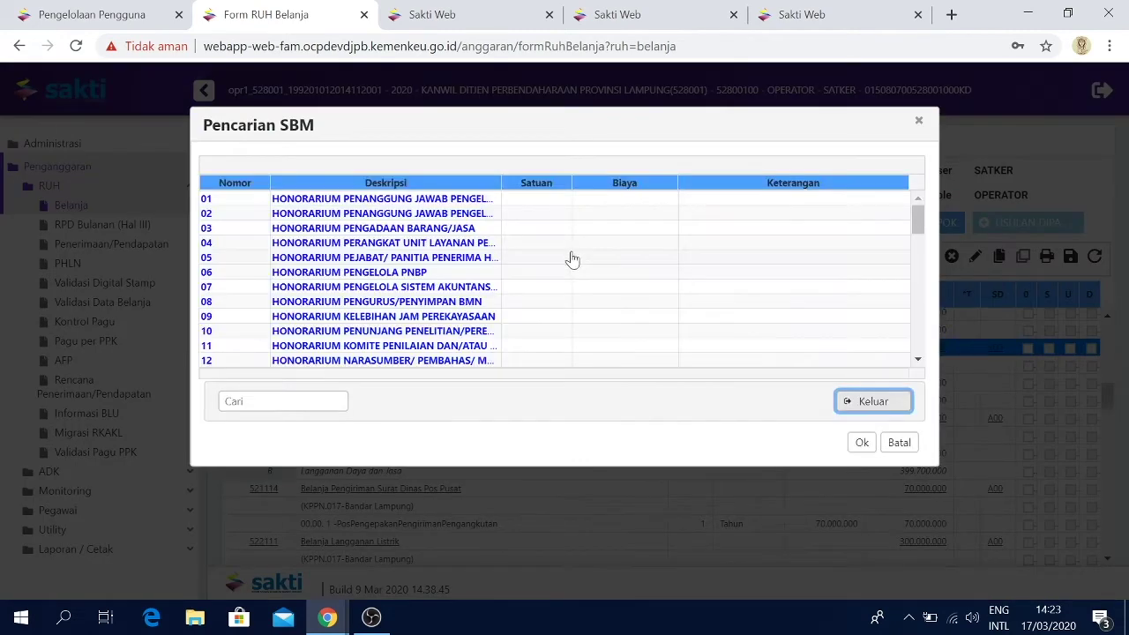
pyautogui.scroll(-3, 448, 322)
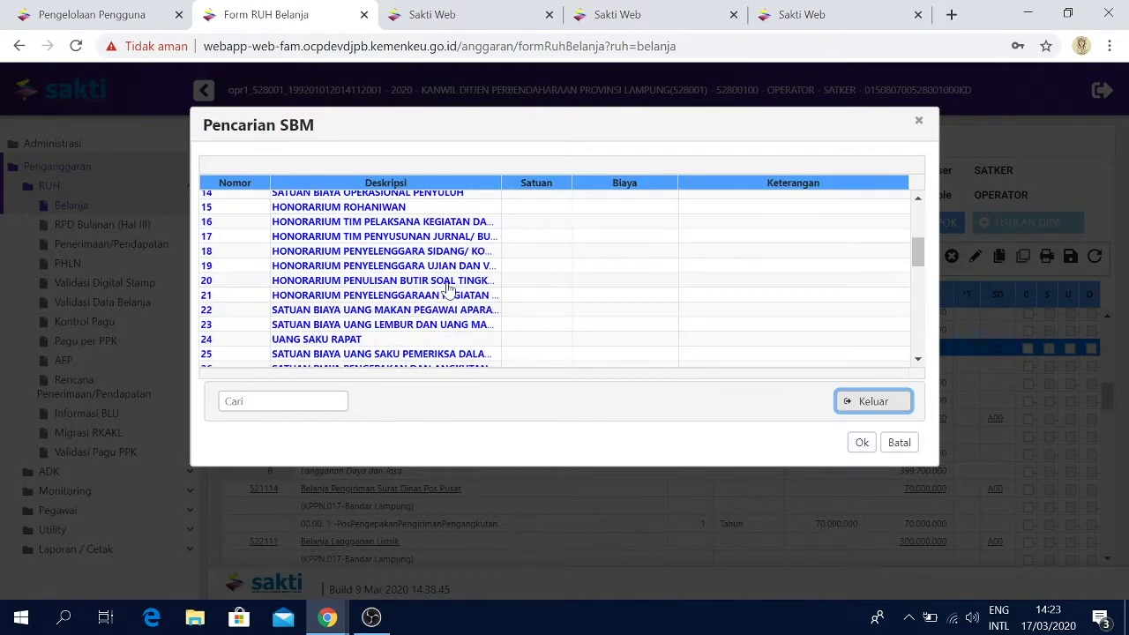
pyautogui.doubleClick(449, 282)
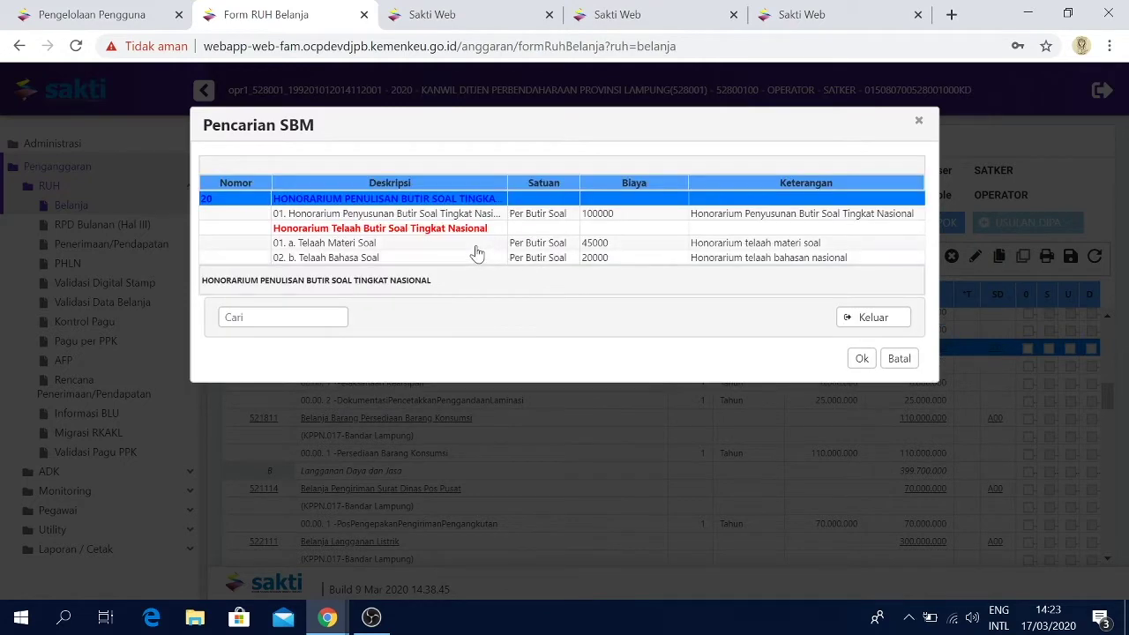
pyautogui.click(475, 249)
pyautogui.click(476, 258)
pyautogui.click(862, 358)
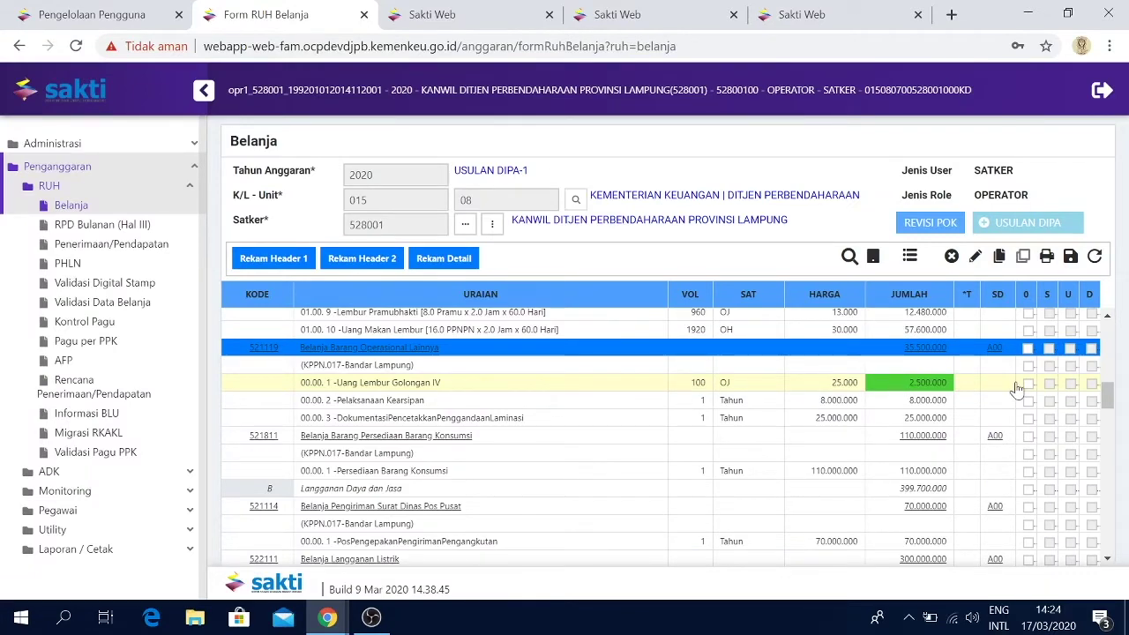
pyautogui.click(1069, 258)
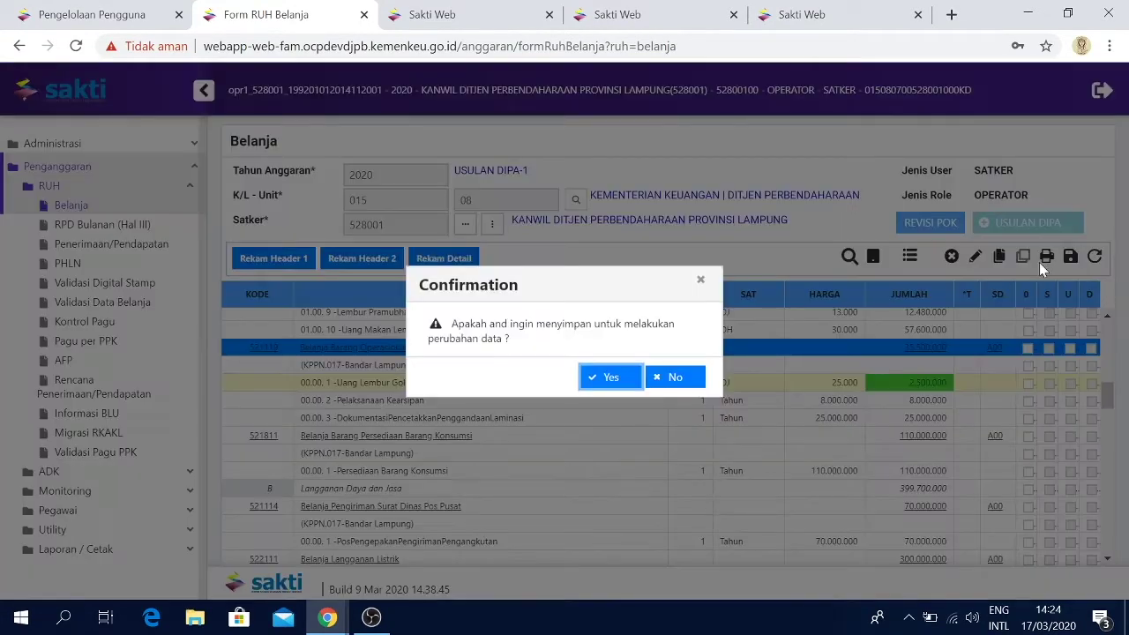
pyautogui.click(610, 377)
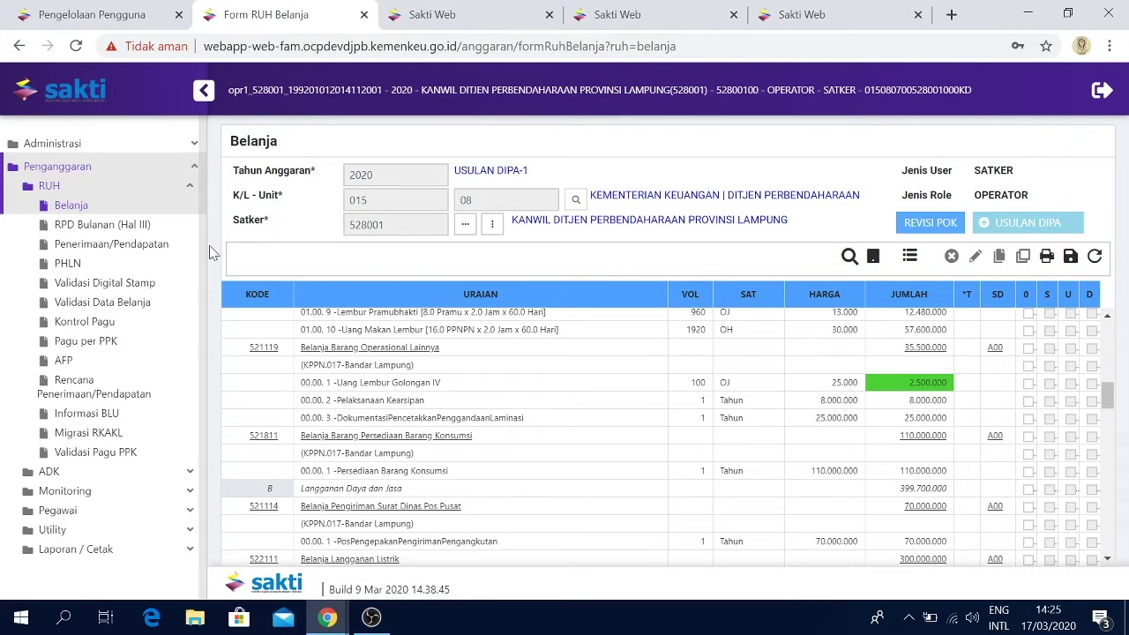
# Open RPD Bulanan (Hal III) under Penganggaran RUH and choose satker 528001.
pyautogui.click(154, 228)
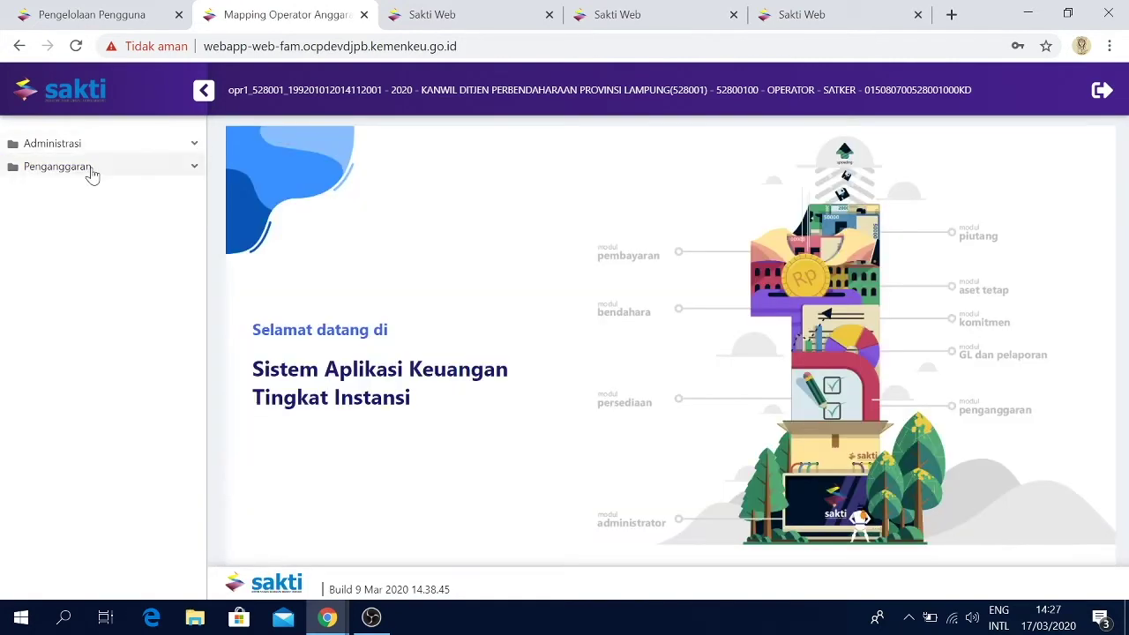
pyautogui.click(88, 168)
pyautogui.click(93, 189)
pyautogui.click(93, 228)
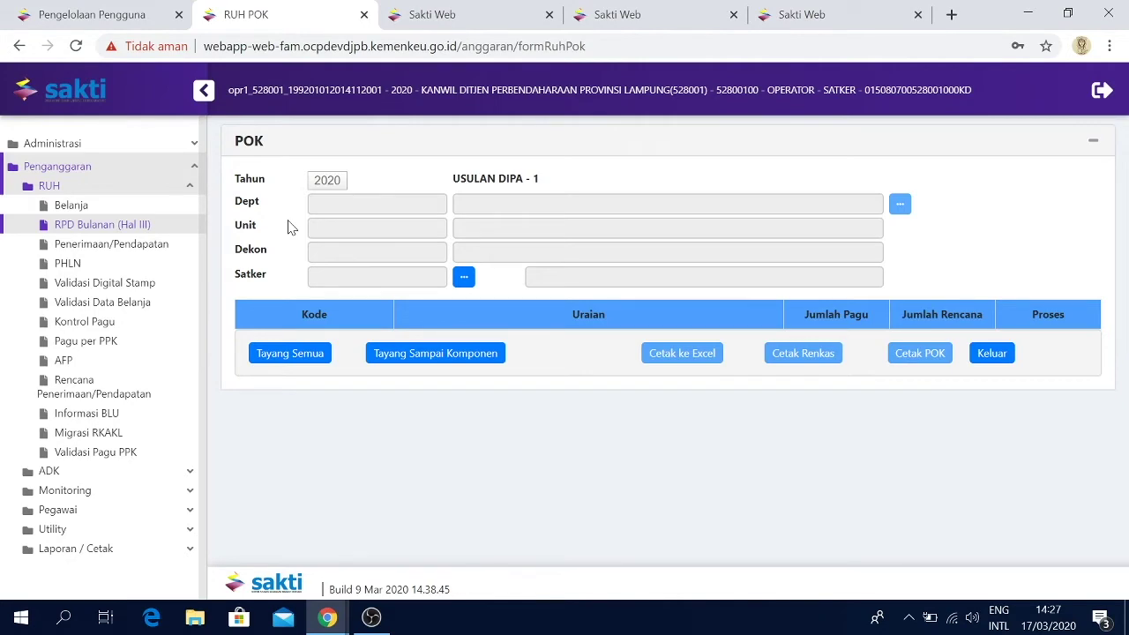
pyautogui.click(463, 277)
pyautogui.click(578, 226)
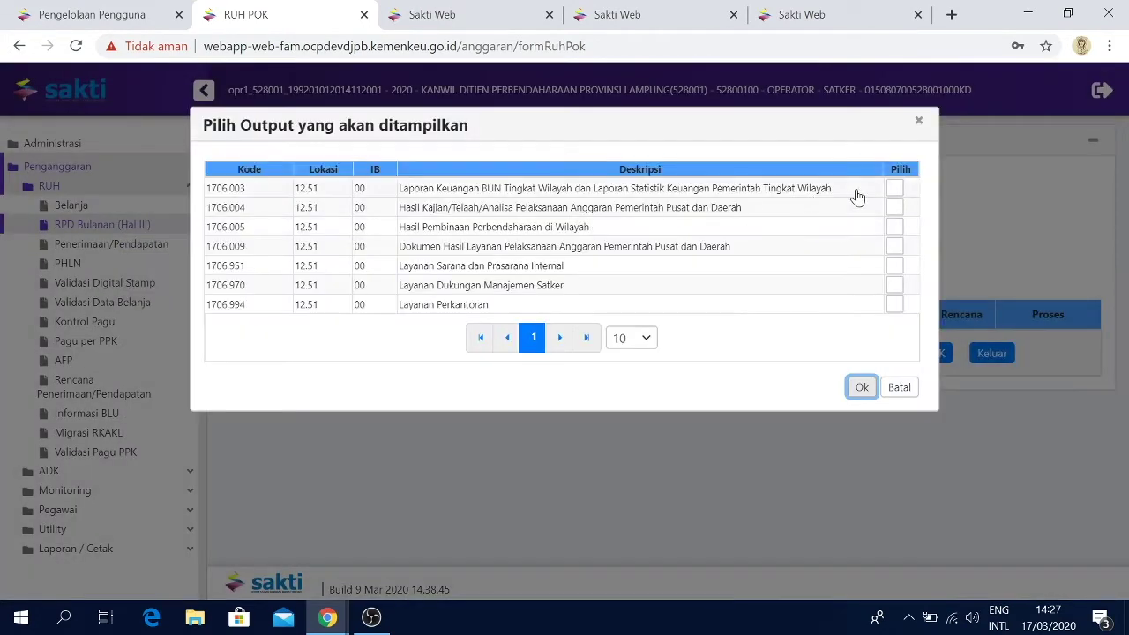
# Select all outputs, from 1706.003 to 1706.994, and display them in the POK table.
pyautogui.click(902, 170)
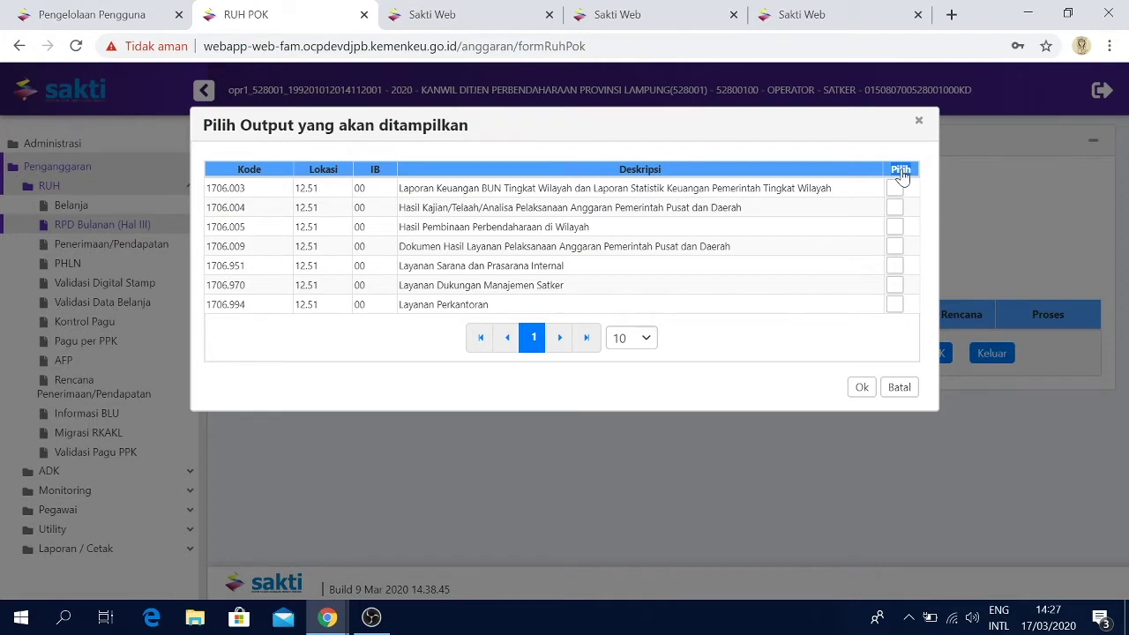
pyautogui.click(900, 171)
pyautogui.click(868, 390)
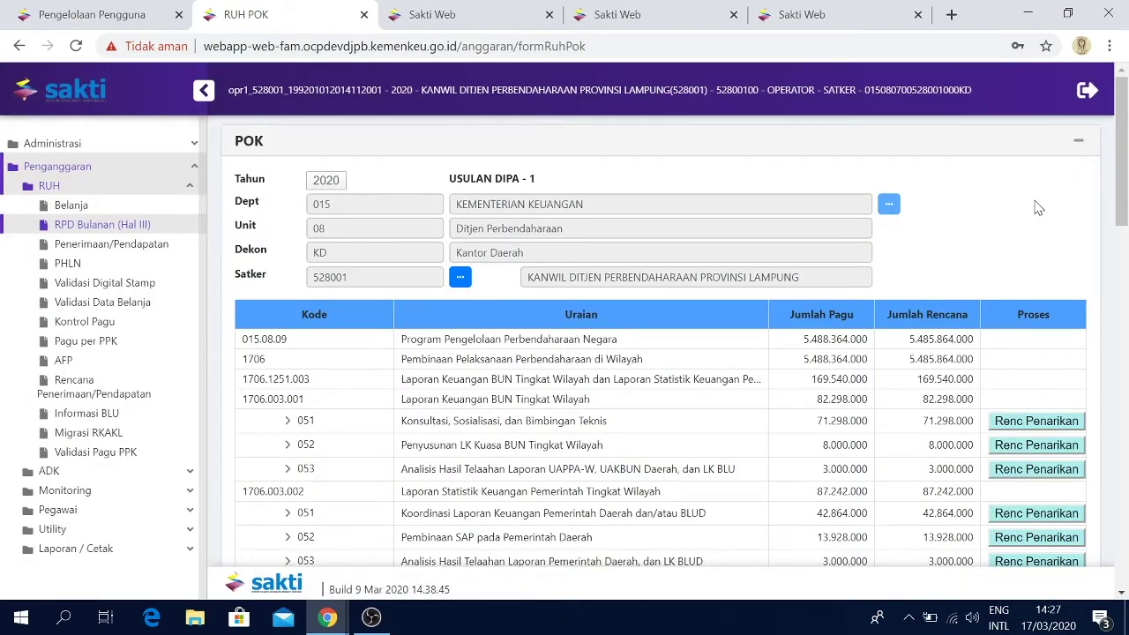
# Inspect the monthly withdrawal plan of component 052 Pelaksanaan Pemantauan dan Evaluasi under 1706.970.001, leaving it without saving.
pyautogui.scroll(-8, 718, 429)
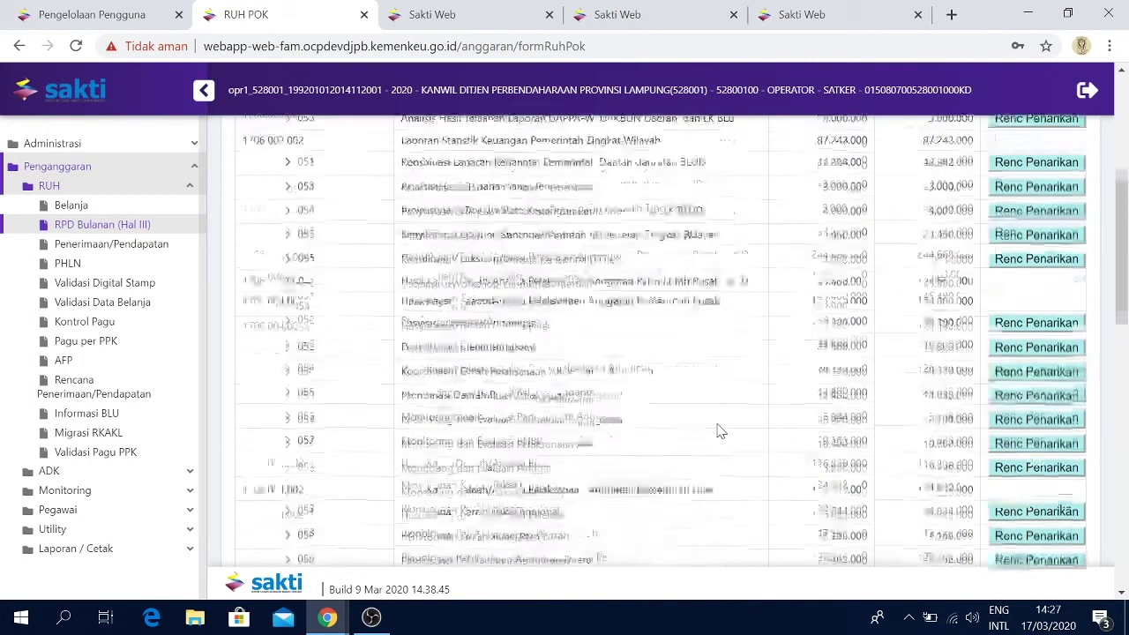
pyautogui.scroll(-8, 719, 430)
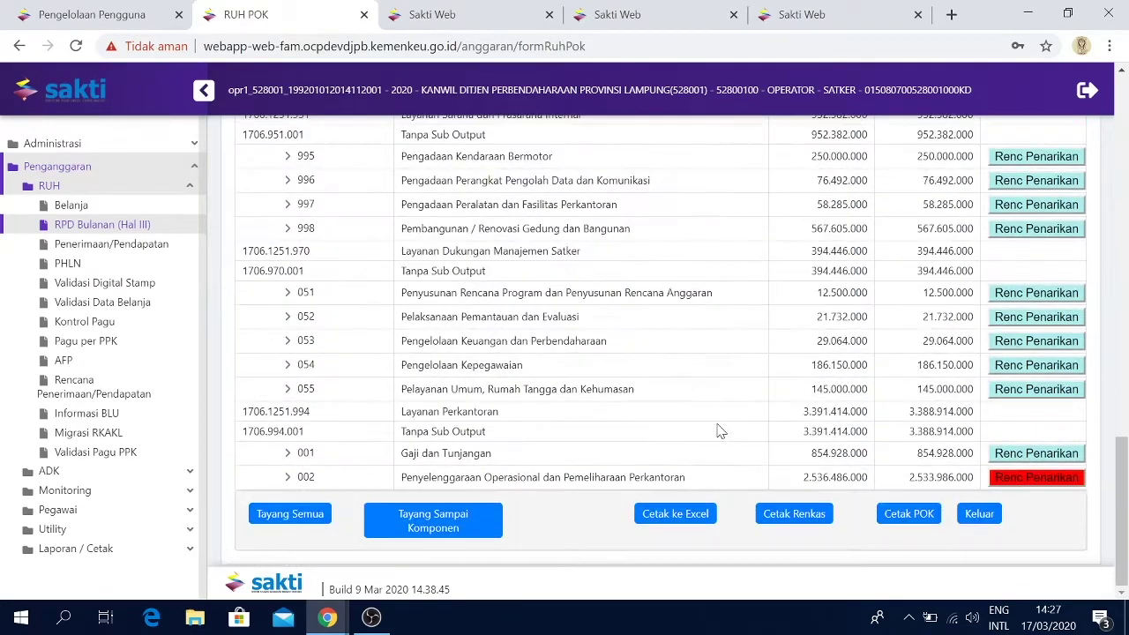
pyautogui.scroll(2, 719, 430)
pyautogui.scroll(-2, 719, 429)
pyautogui.click(1034, 316)
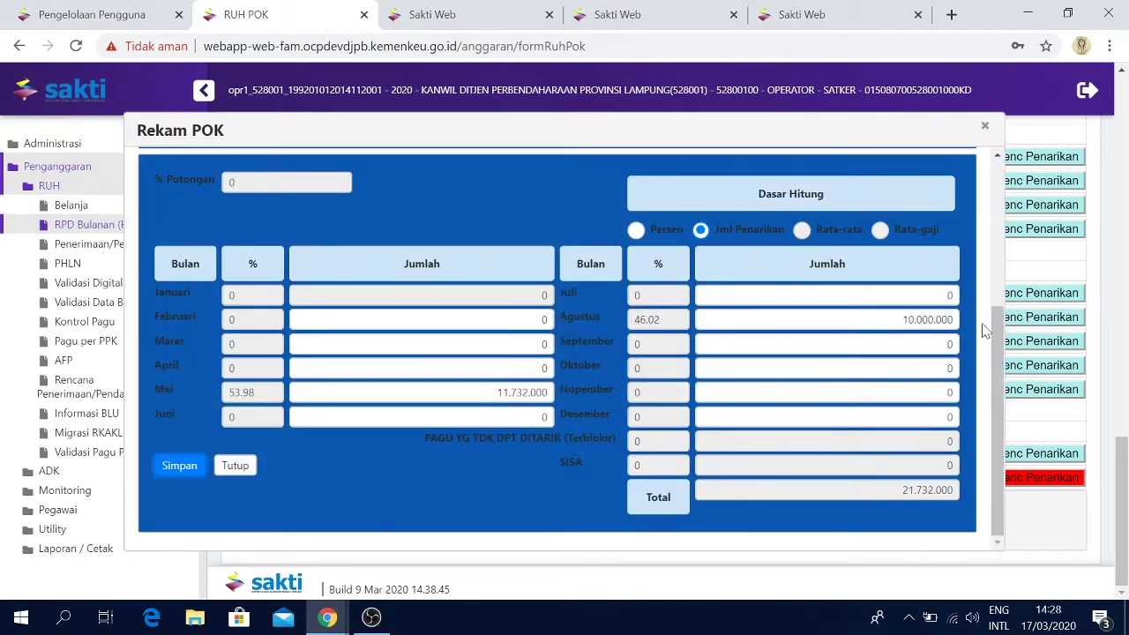
pyautogui.click(984, 126)
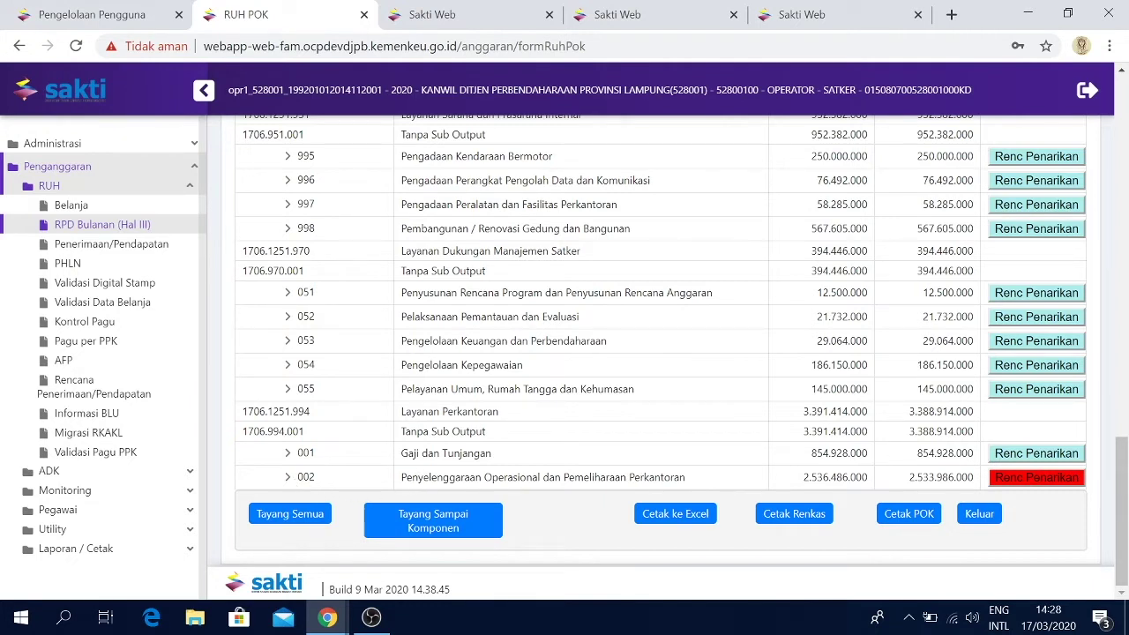
# Expand all rows of the POK table and locate Uang Lembur Golongan IV under account 521119.
pyautogui.click(295, 515)
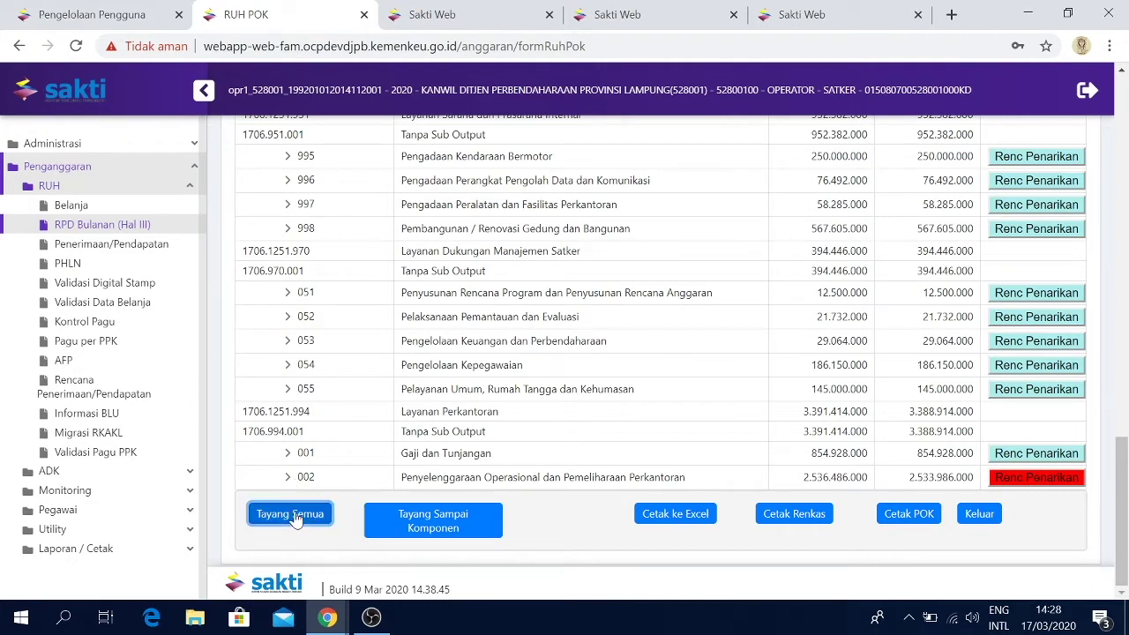
pyautogui.scroll(-20, 696, 472)
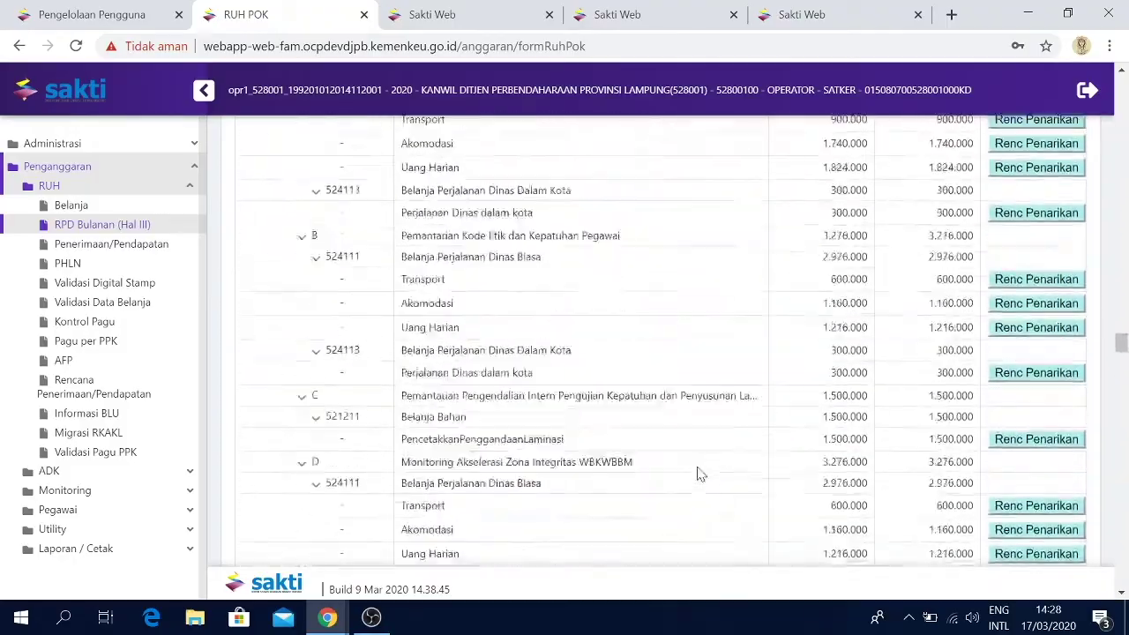
pyautogui.scroll(-15, 696, 472)
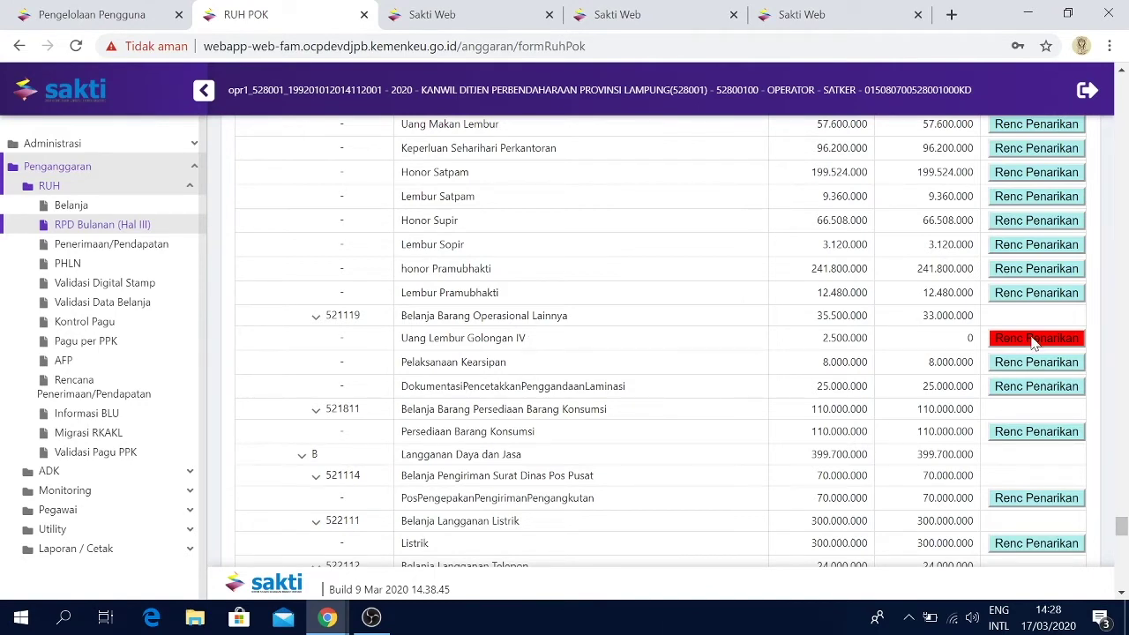
# Set the September withdrawal for Uang Lembur Golongan IV to 2.500.000 and save the plan.
pyautogui.click(1034, 341)
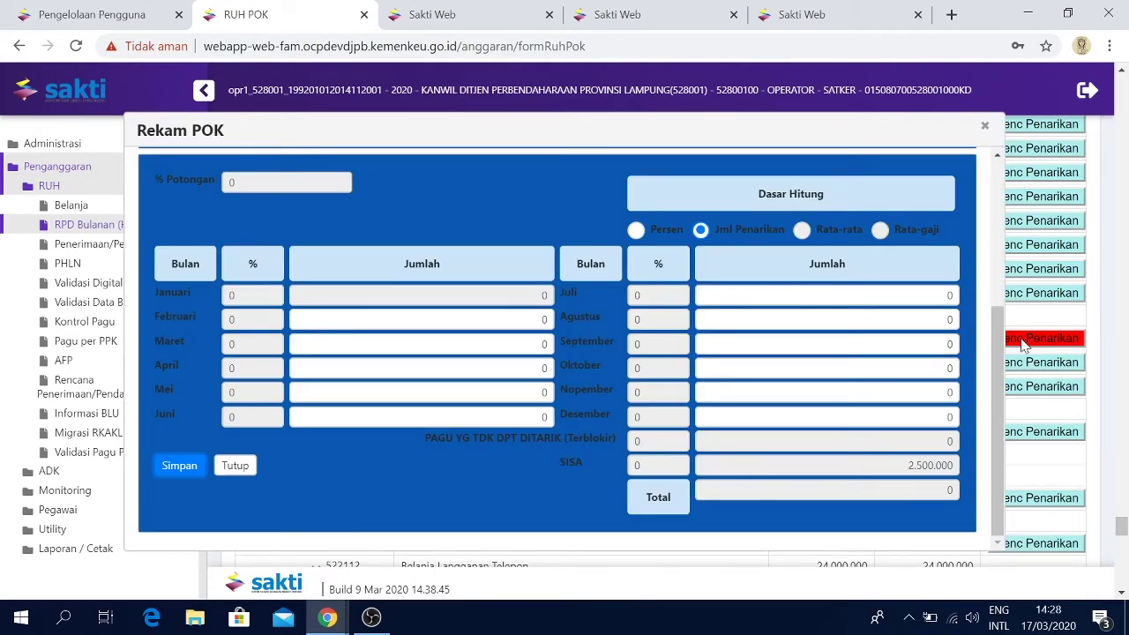
pyautogui.click(948, 344)
pyautogui.write('25.')
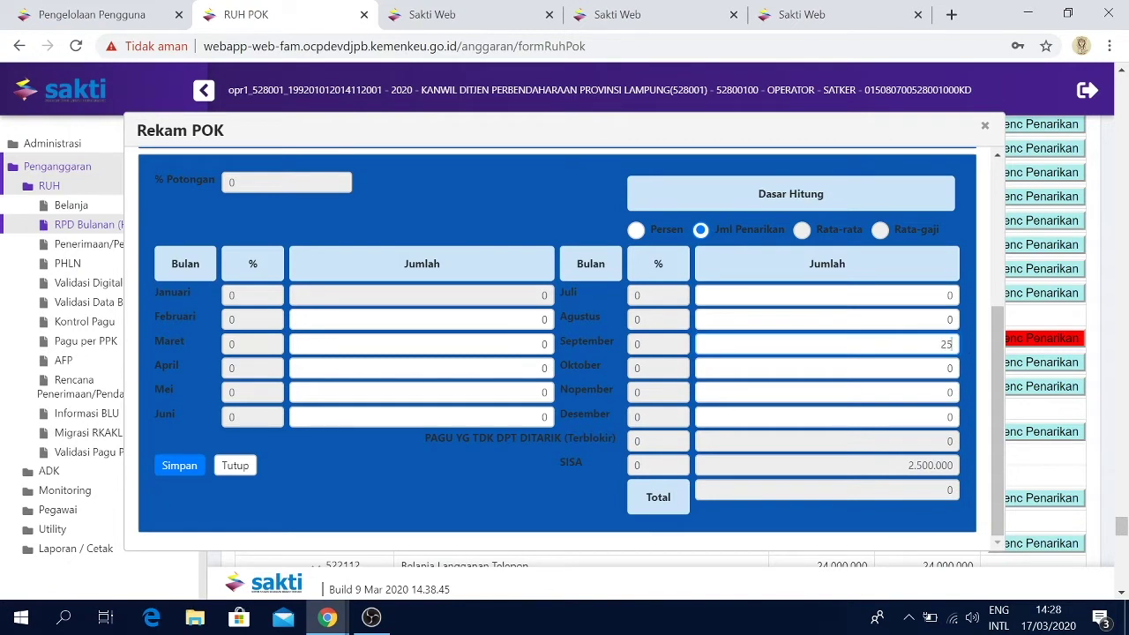
pyautogui.write('000')
pyautogui.press('Tab')
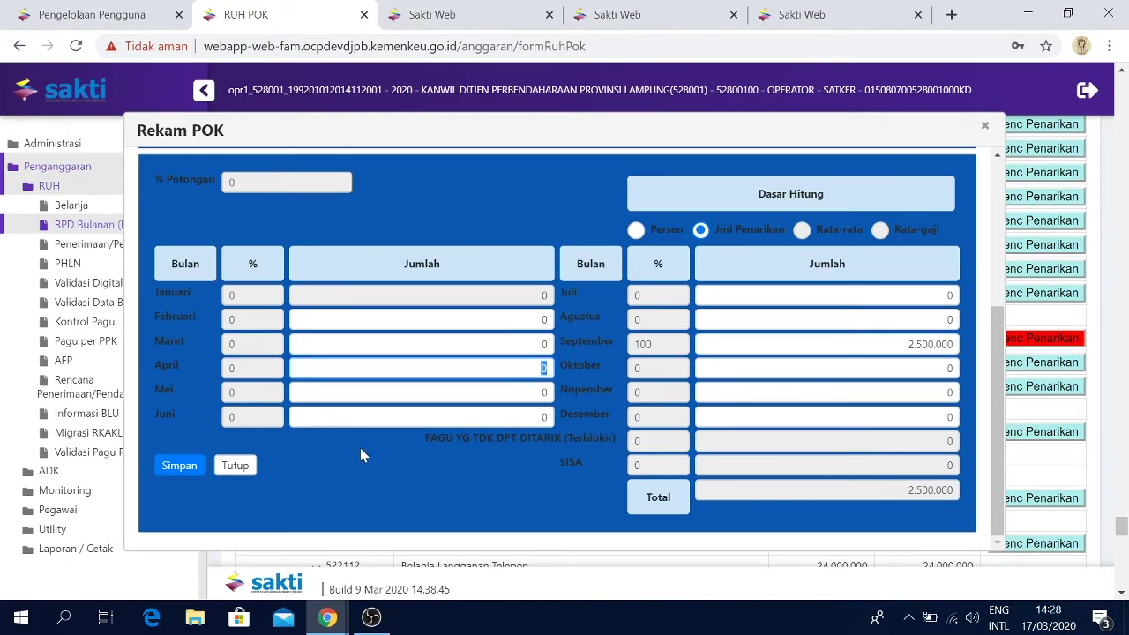
pyautogui.click(171, 466)
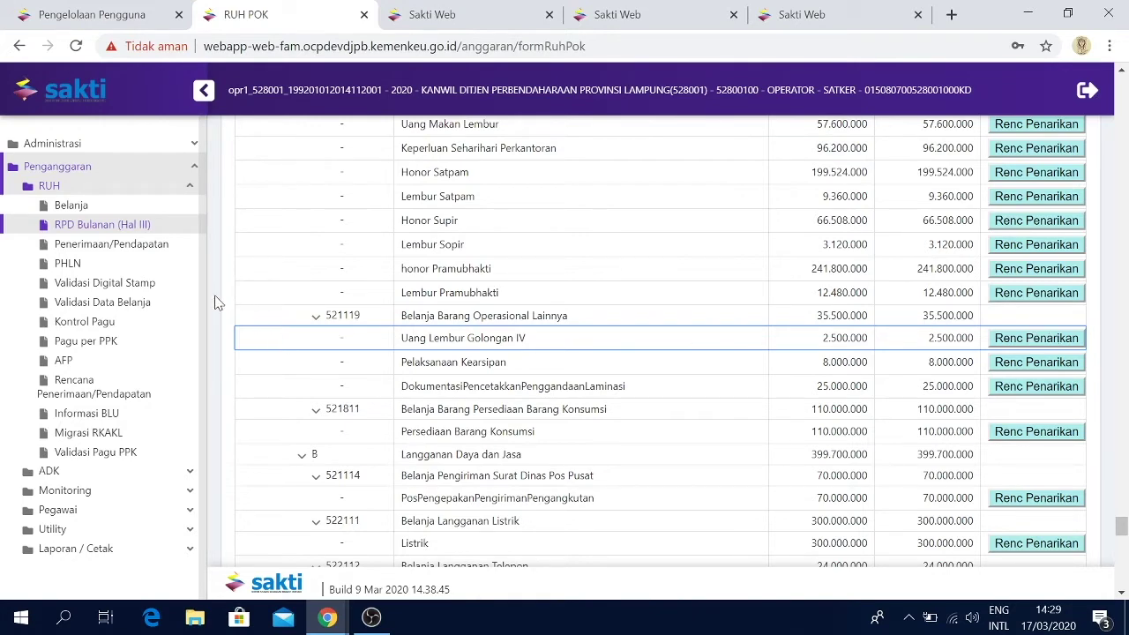
# Review the POK table down to the details, comparing Jumlah Pagu with Jumlah Rencana for every component.
pyautogui.scroll(10, 222, 300)
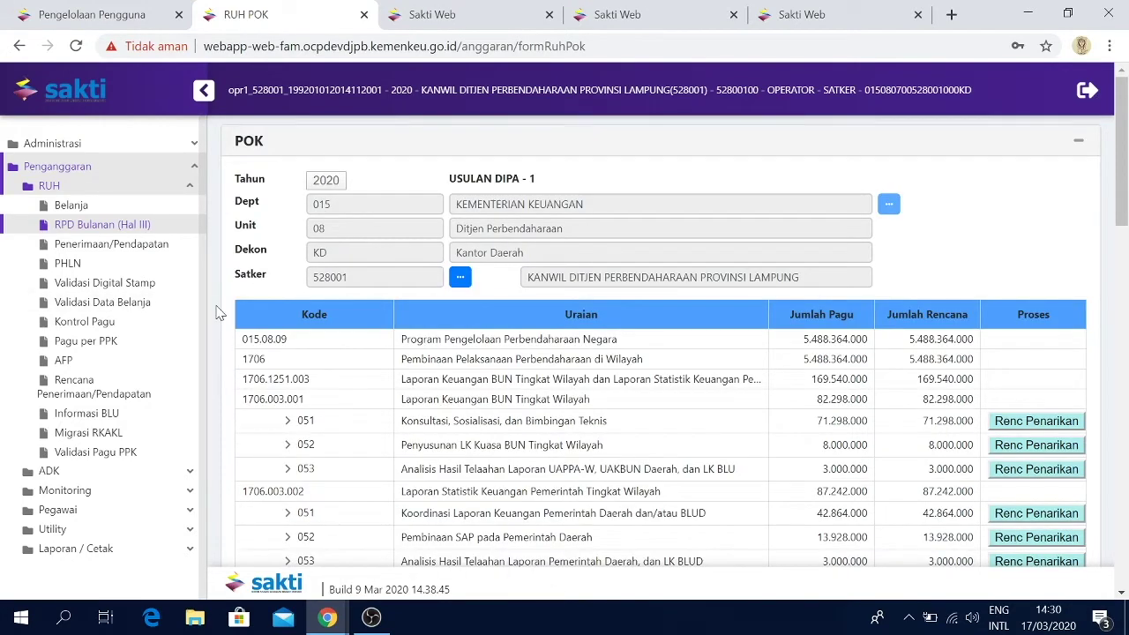
pyautogui.scroll(-15, 592, 398)
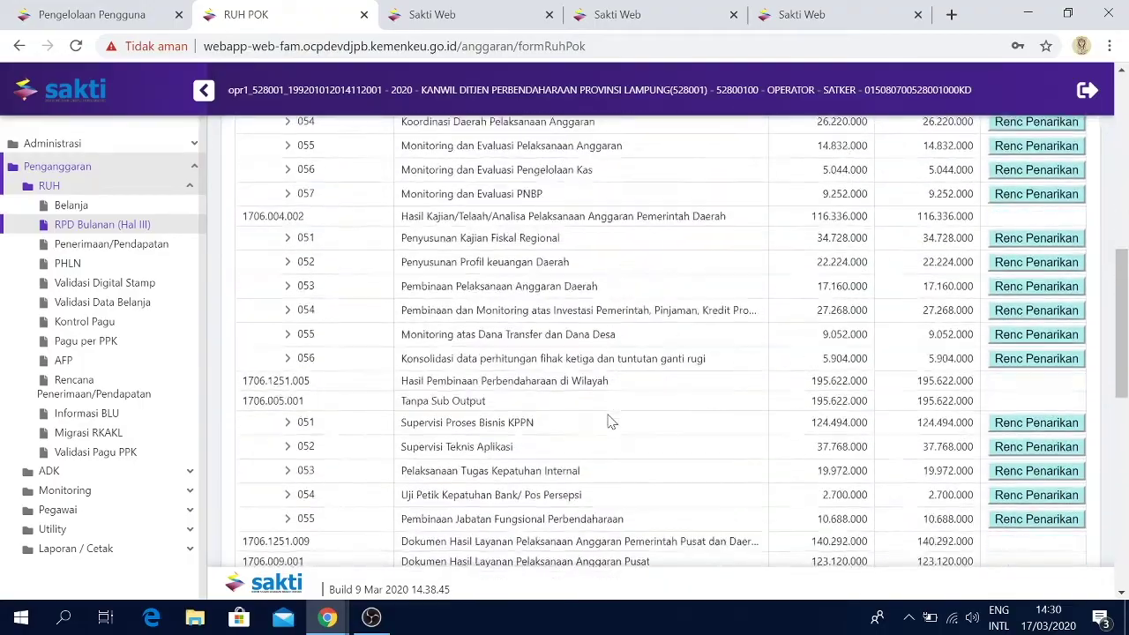
pyautogui.scroll(-5, 529, 405)
pyautogui.click(296, 519)
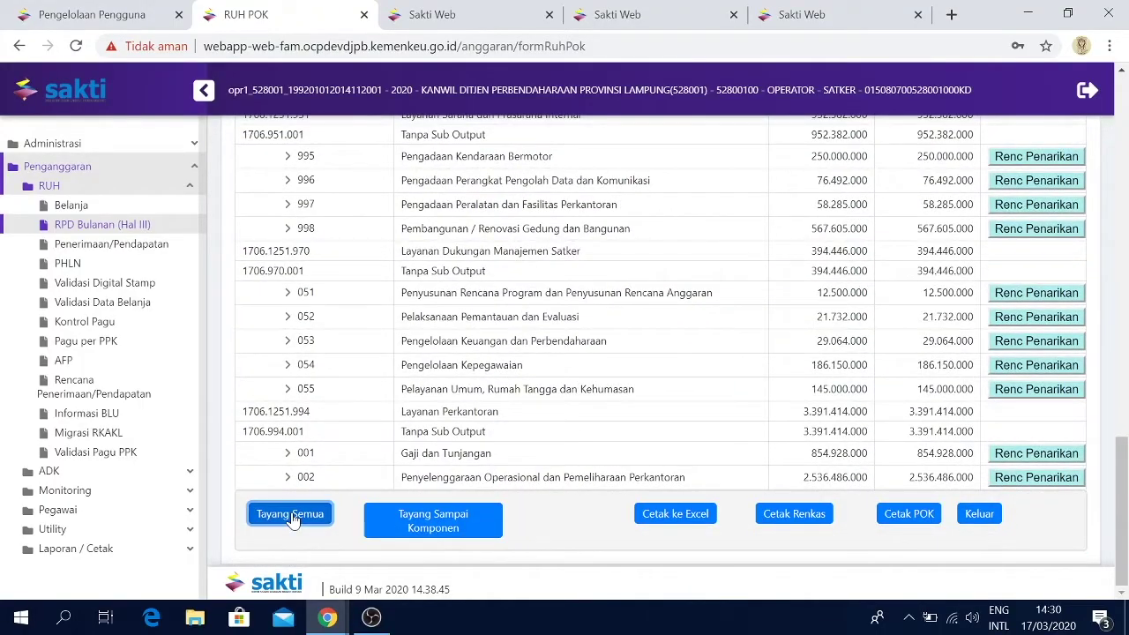
pyautogui.scroll(-20, 683, 414)
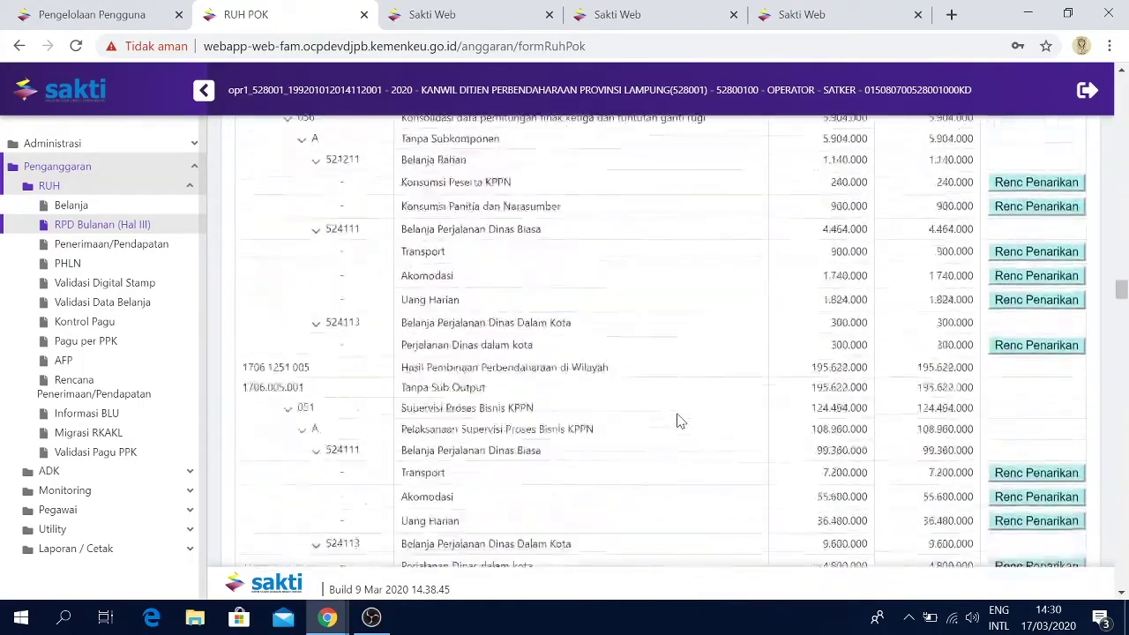
pyautogui.scroll(-10, 679, 420)
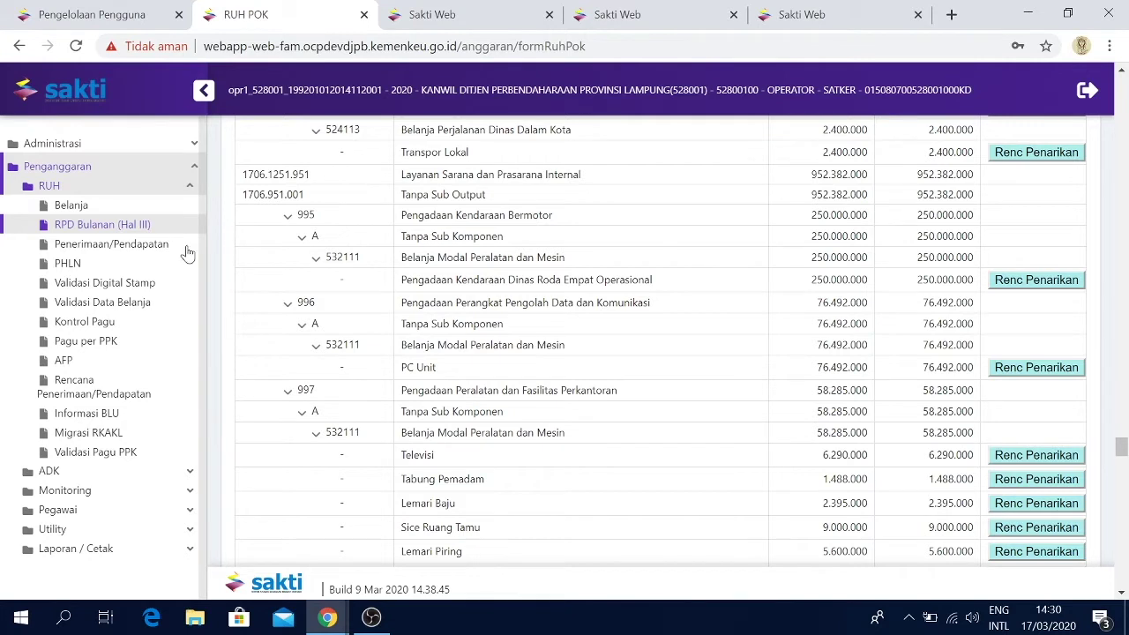
# Open Penerimaan/Pendapatan and start a new revenue record for Kegiatan 1698 Penyelenggaraan Pertanggungjawaban Pelaksanaan Anggaran.
pyautogui.click(114, 254)
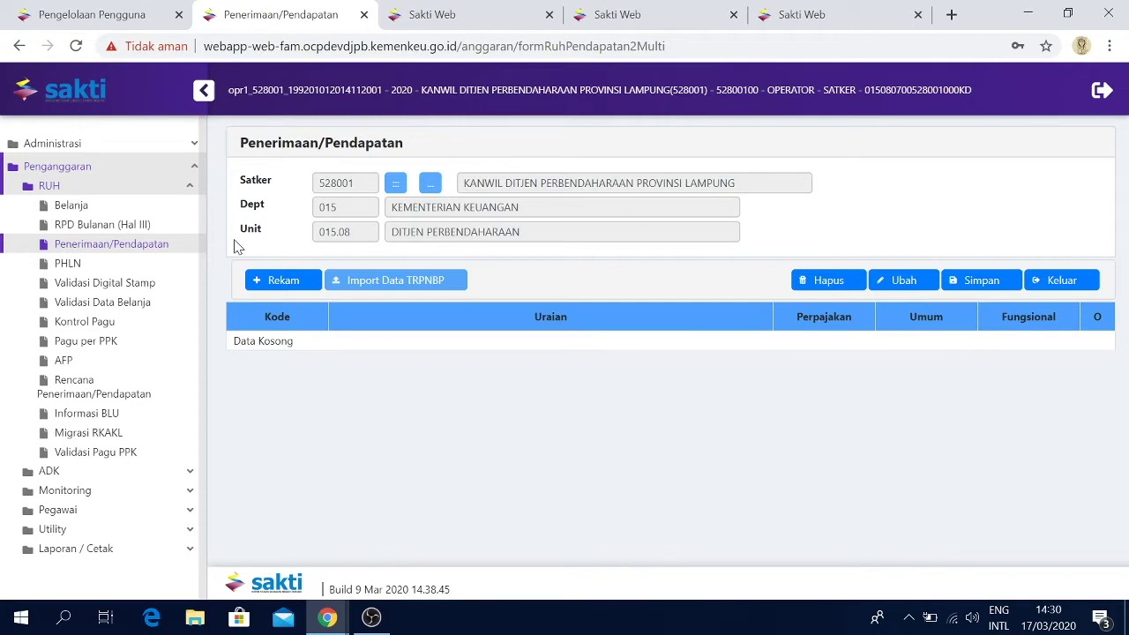
pyautogui.click(287, 281)
pyautogui.click(435, 308)
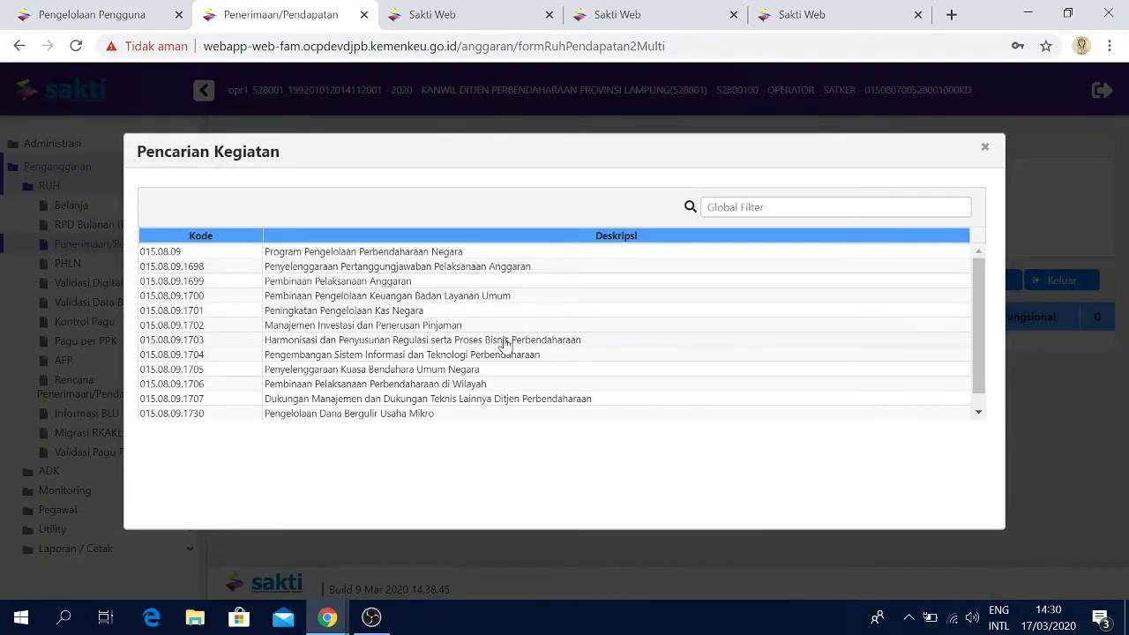
pyautogui.scroll(-1, 503, 341)
pyautogui.scroll(1, 507, 333)
pyautogui.click(481, 267)
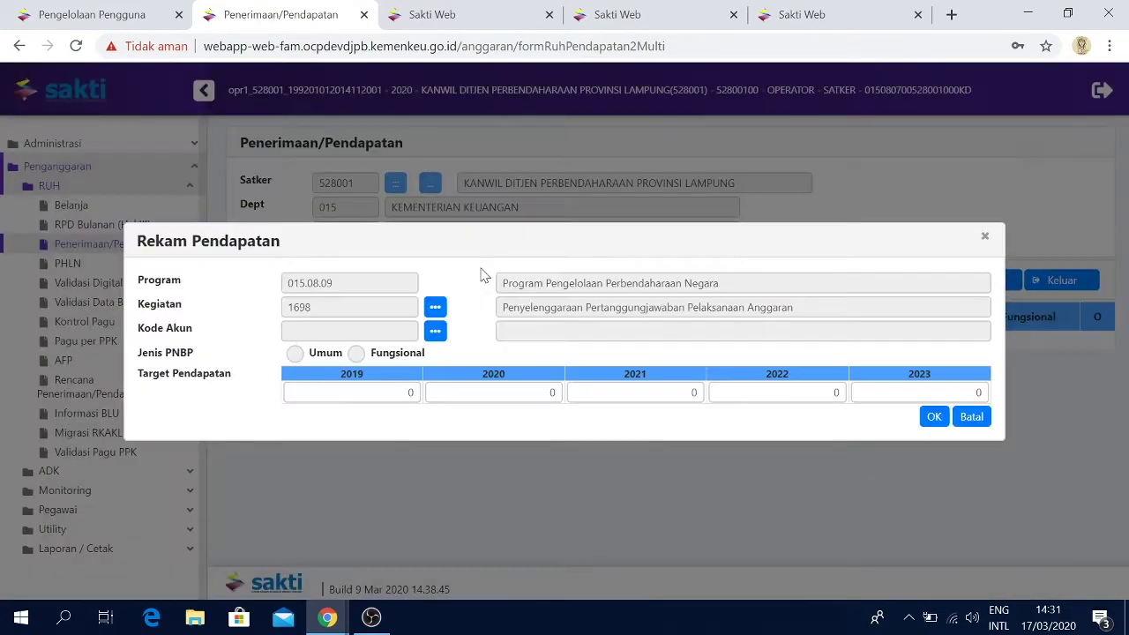
# Choose account 423154 Pendapatan atas Pemanfaatan Aset Properti and set Jenis PNBP to Fungsional.
pyautogui.click(433, 333)
pyautogui.click(556, 365)
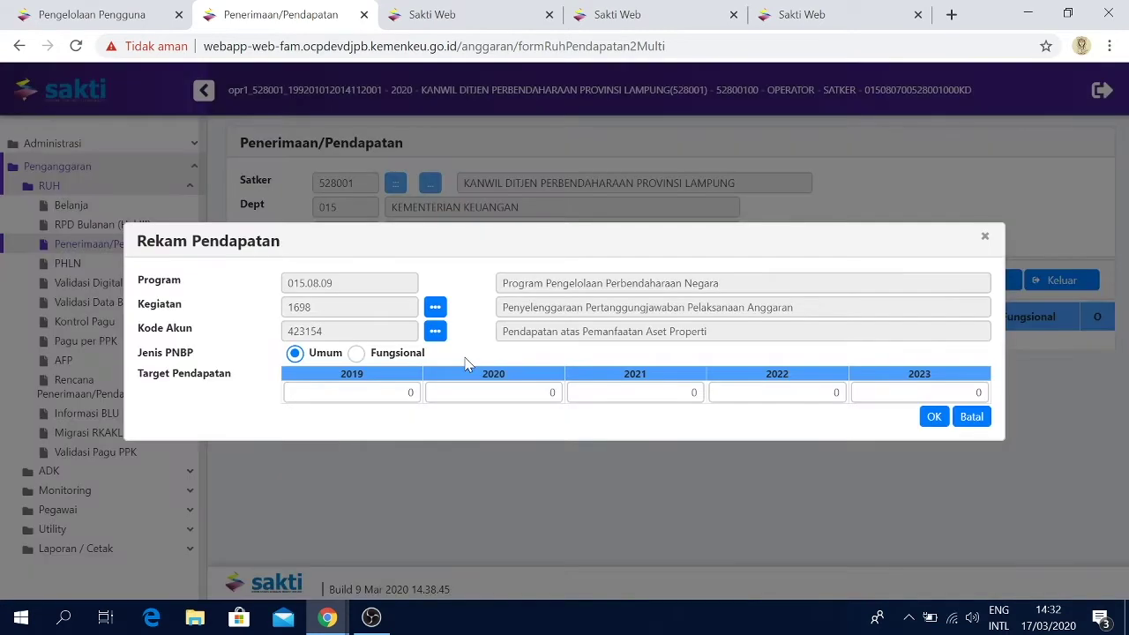
pyautogui.click(410, 393)
pyautogui.doubleClick(410, 393)
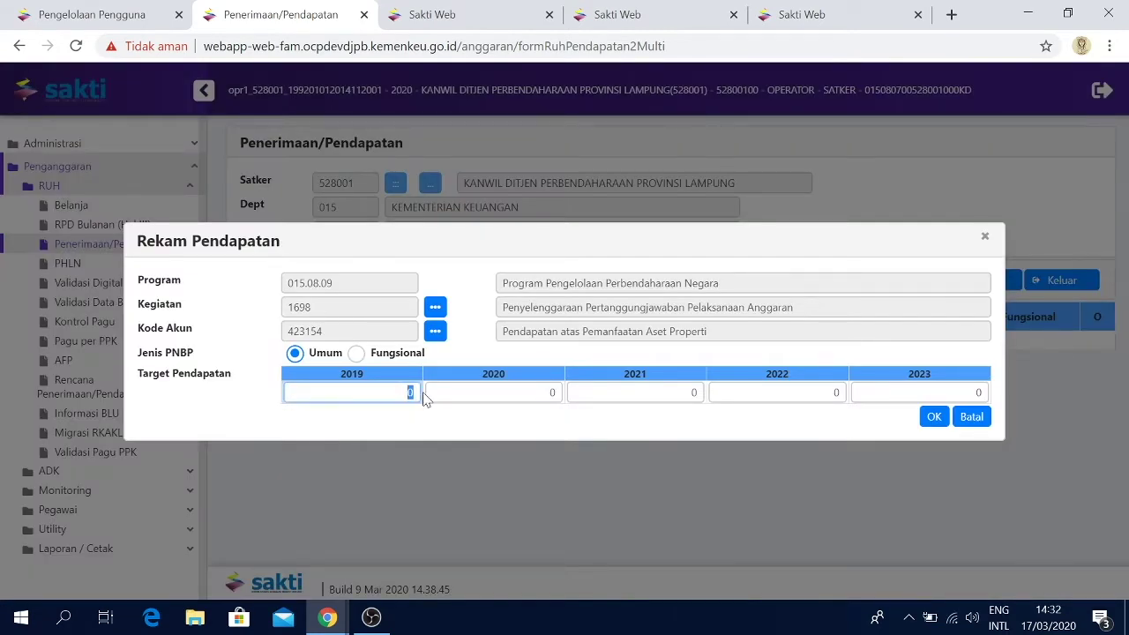
pyautogui.click(356, 354)
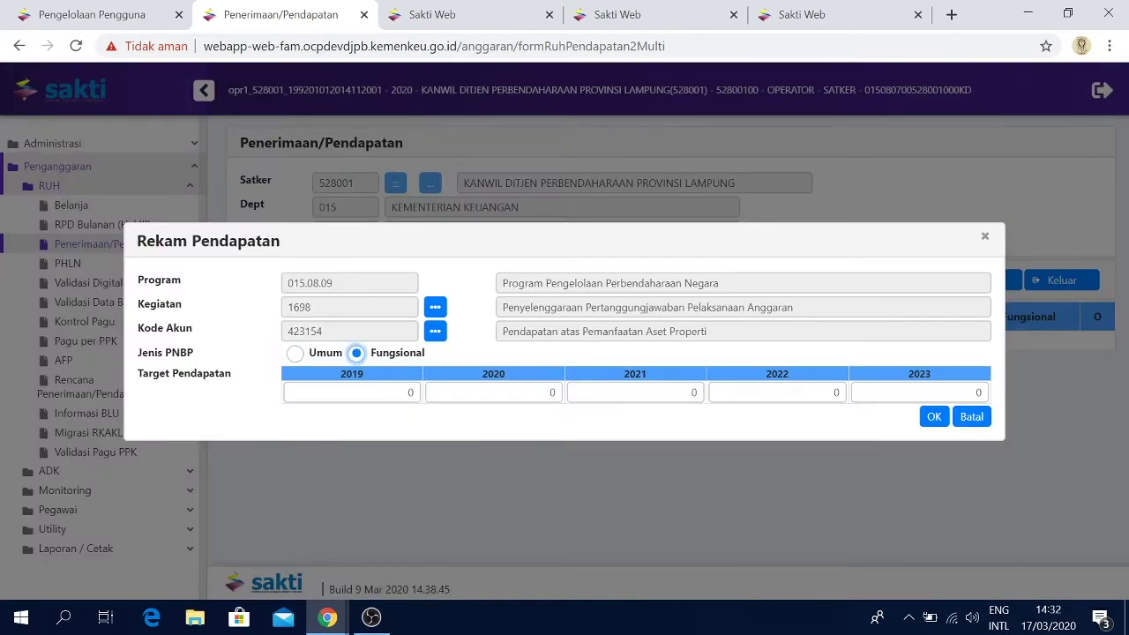
# Enter Target Pendapatan of 100.000 for each year from 2019 to 2022 and 10.000 for 2023.
pyautogui.doubleClick(410, 392)
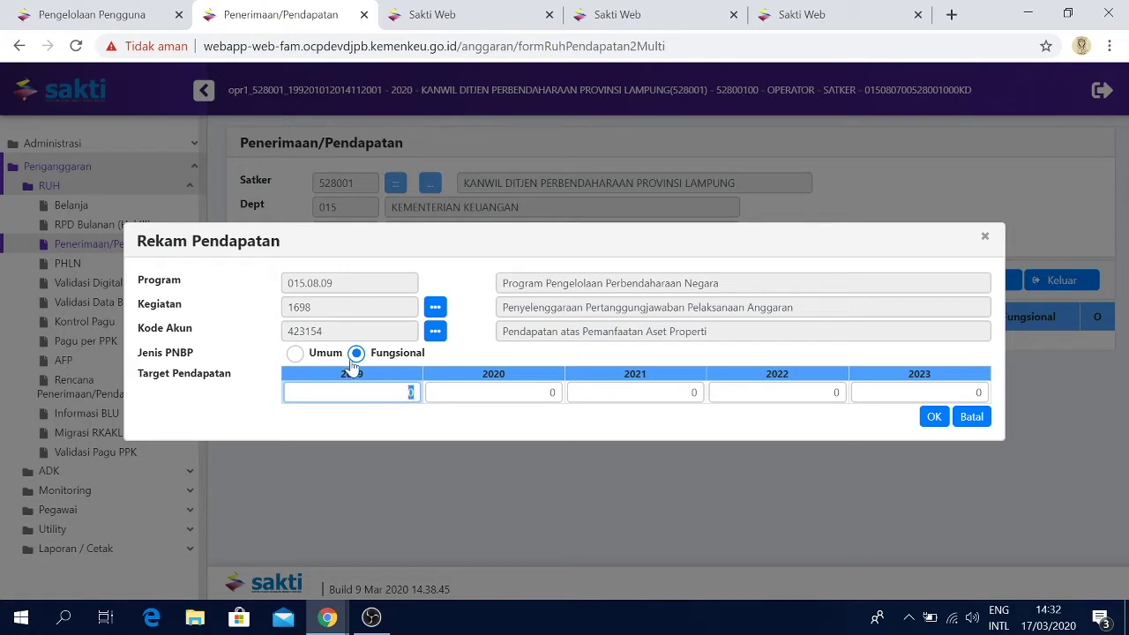
pyautogui.write('100.0000')
pyautogui.press('Tab')
pyautogui.write('100000')
pyautogui.press('Tab')
pyautogui.write('100000')
pyautogui.press('Tab')
pyautogui.write('100000\t10000')
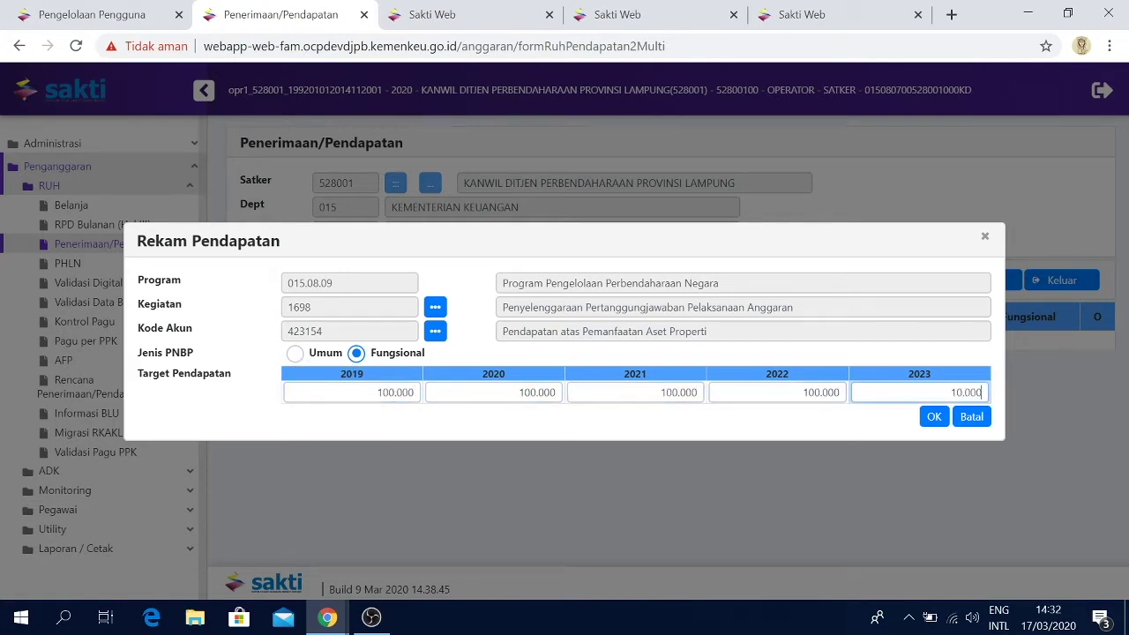
# Add the 423154 revenue record to the Penerimaan/Pendapatan table and save the data.
pyautogui.click(932, 422)
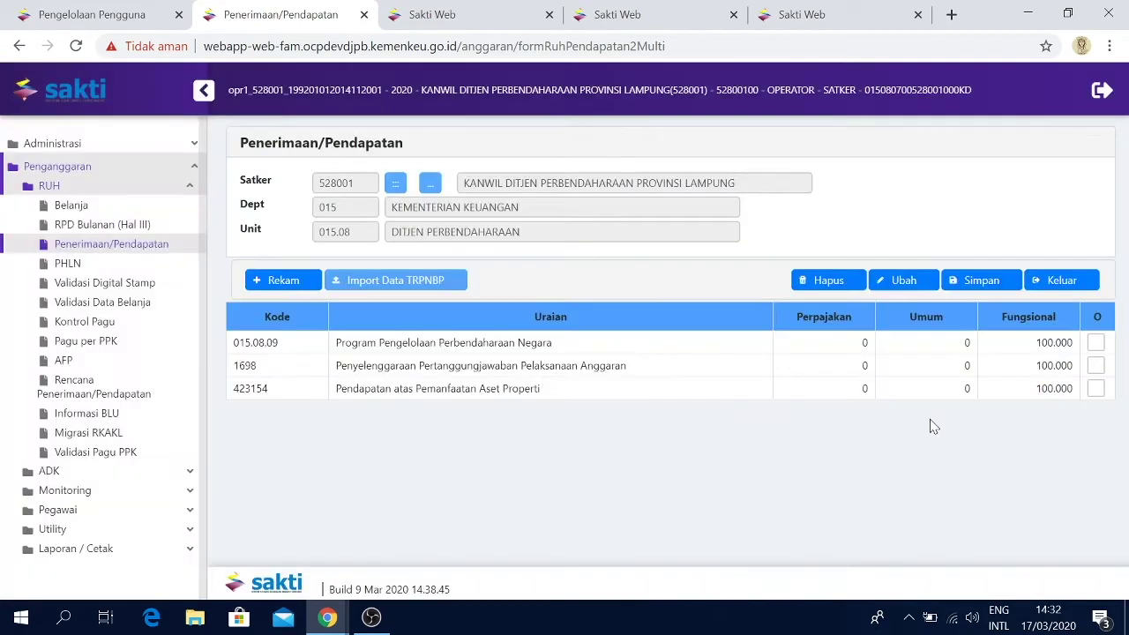
pyautogui.click(980, 285)
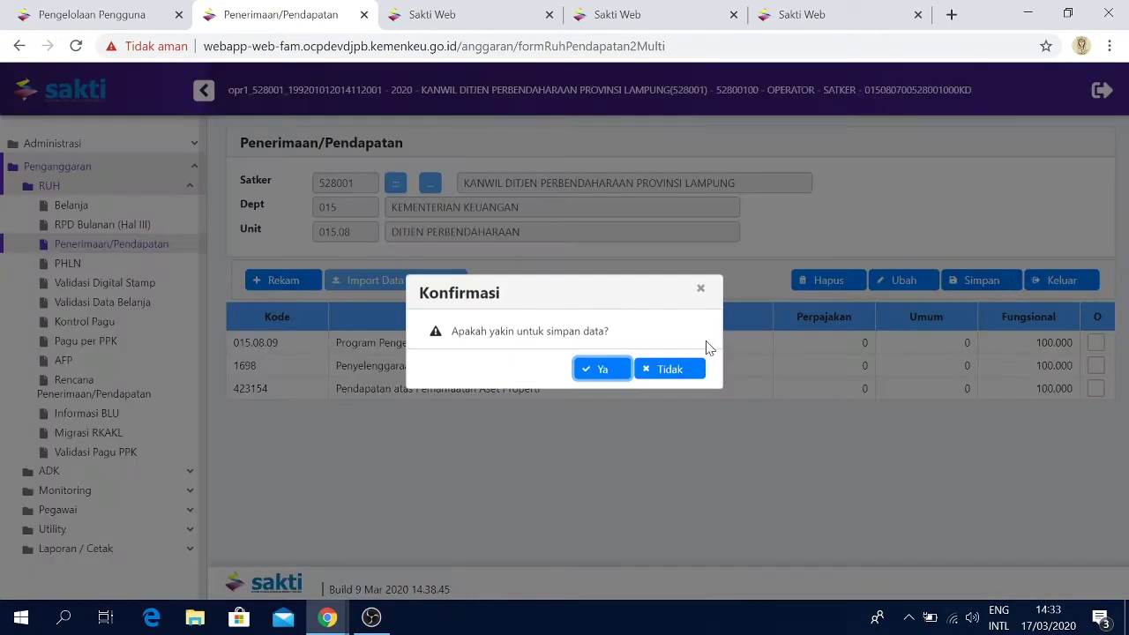
pyautogui.click(599, 369)
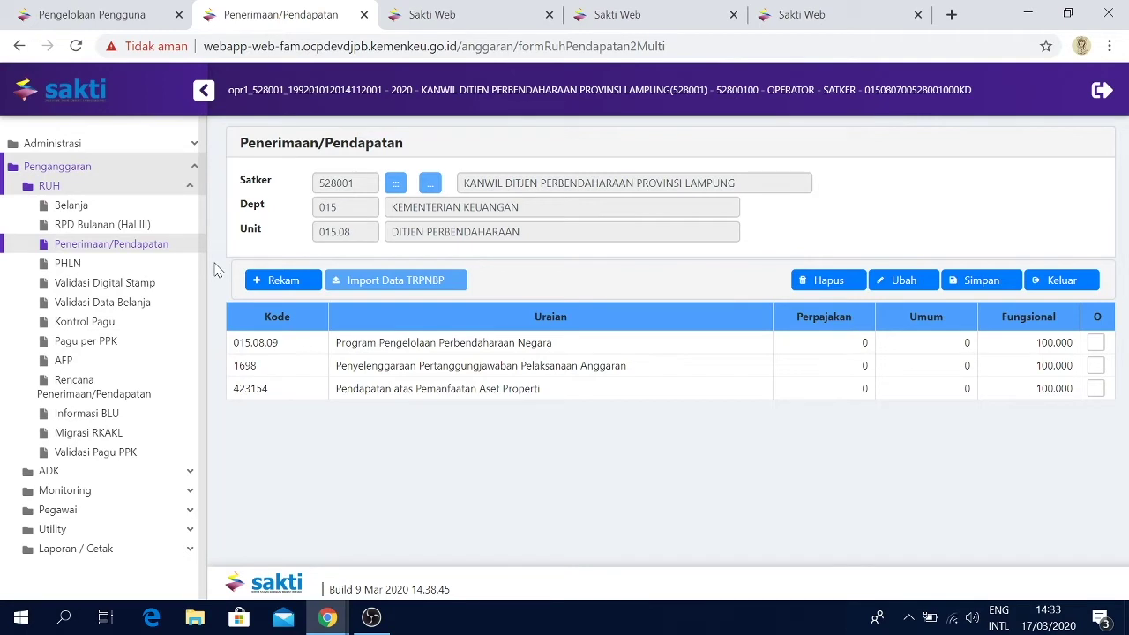
# Open Rencana Penerimaan/Pendapatan, set Jenis Penerimaan to PNBP and select the row of account 423154.
pyautogui.click(155, 392)
pyautogui.click(504, 308)
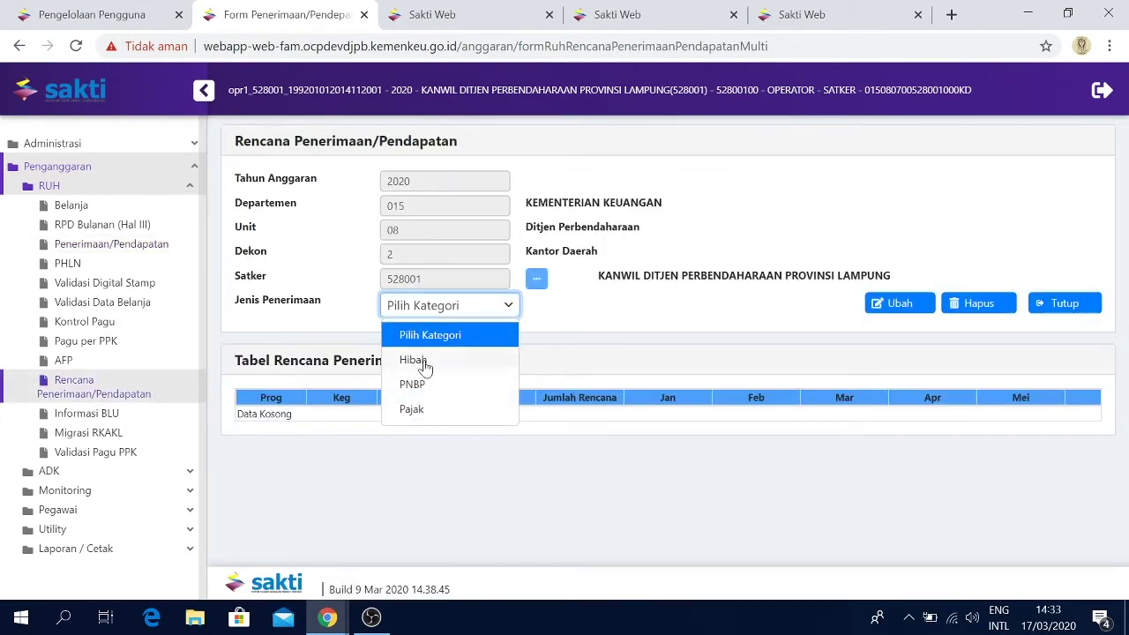
pyautogui.click(457, 386)
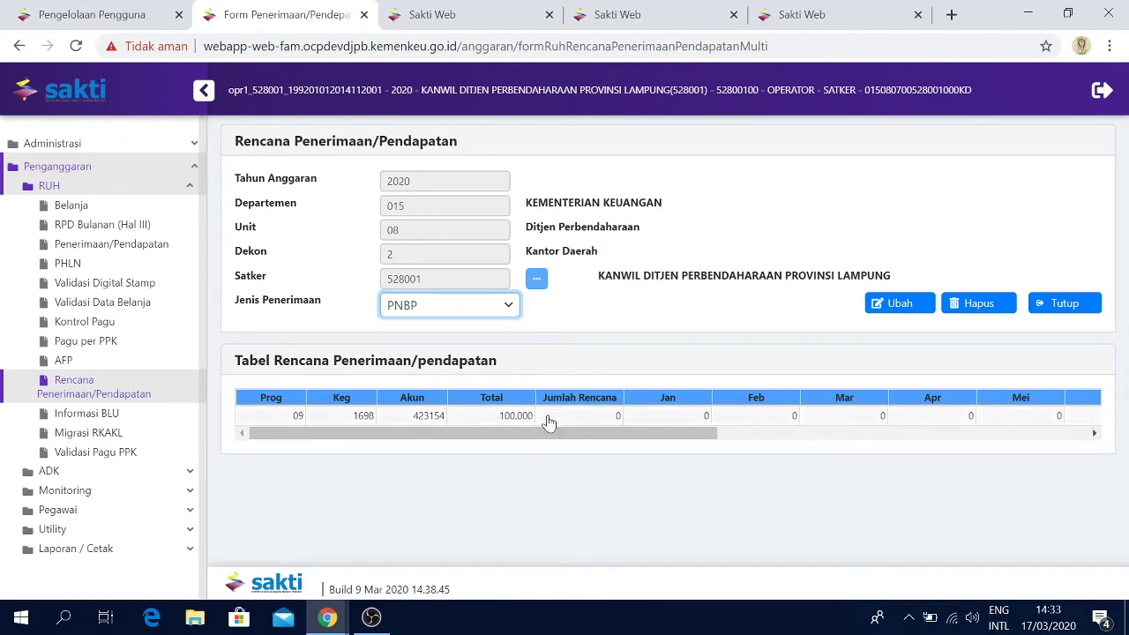
pyautogui.moveTo(522, 433); pyautogui.dragTo(507, 459)
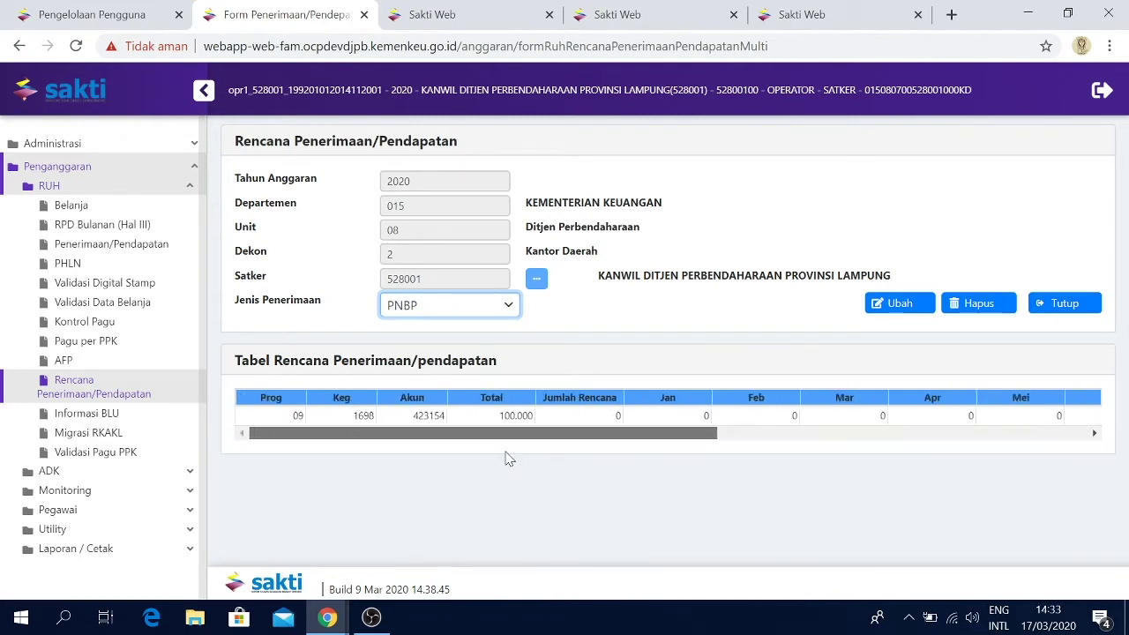
pyautogui.click(511, 416)
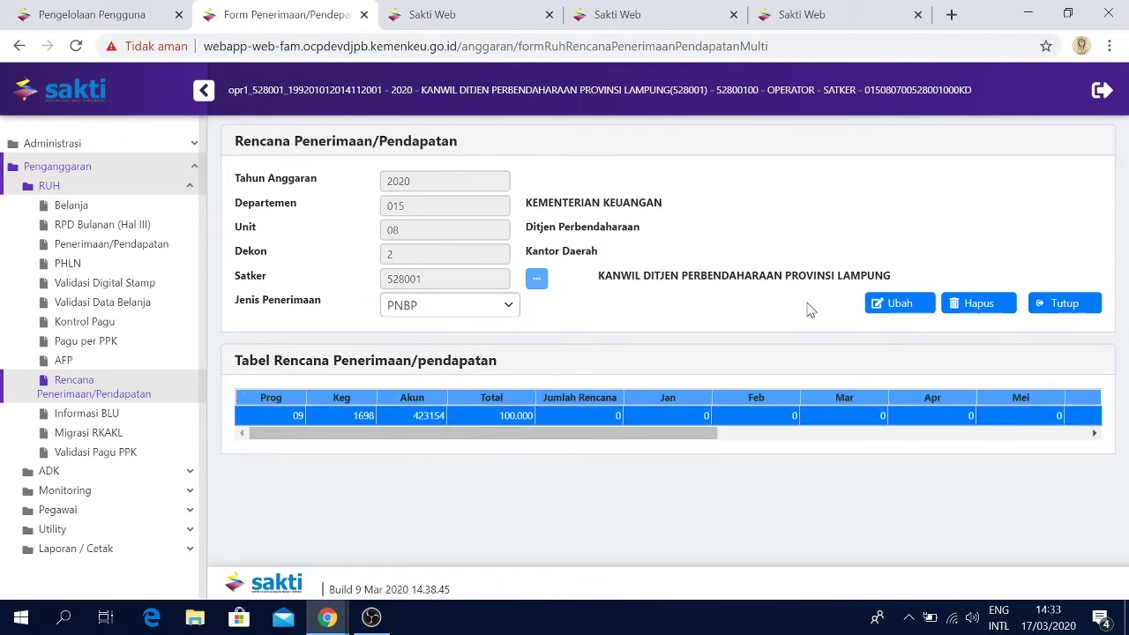
# Record the full 100.000 of account 423154 as planned receipts in Januari, save and close the form.
pyautogui.click(900, 303)
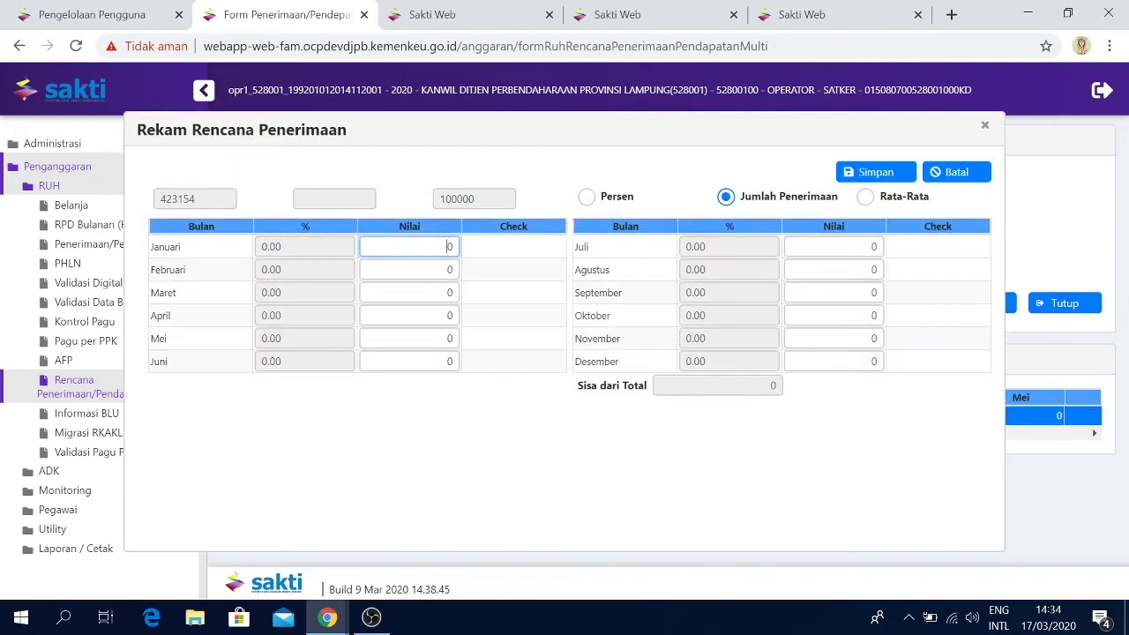
pyautogui.press('Tab')
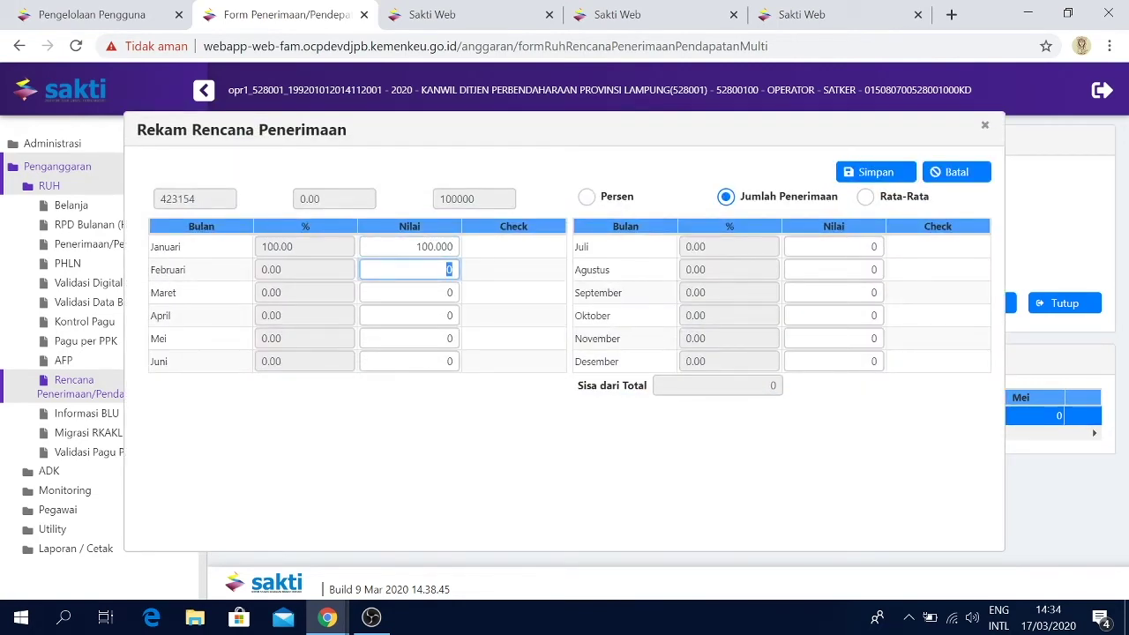
pyautogui.click(876, 172)
pyautogui.click(610, 378)
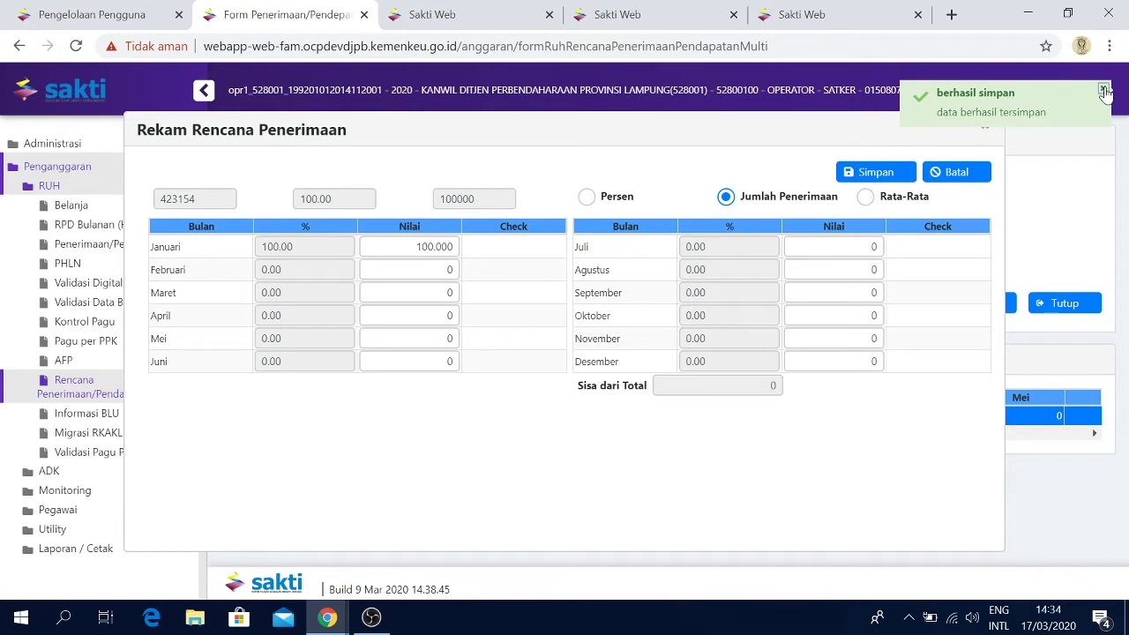
pyautogui.click(989, 133)
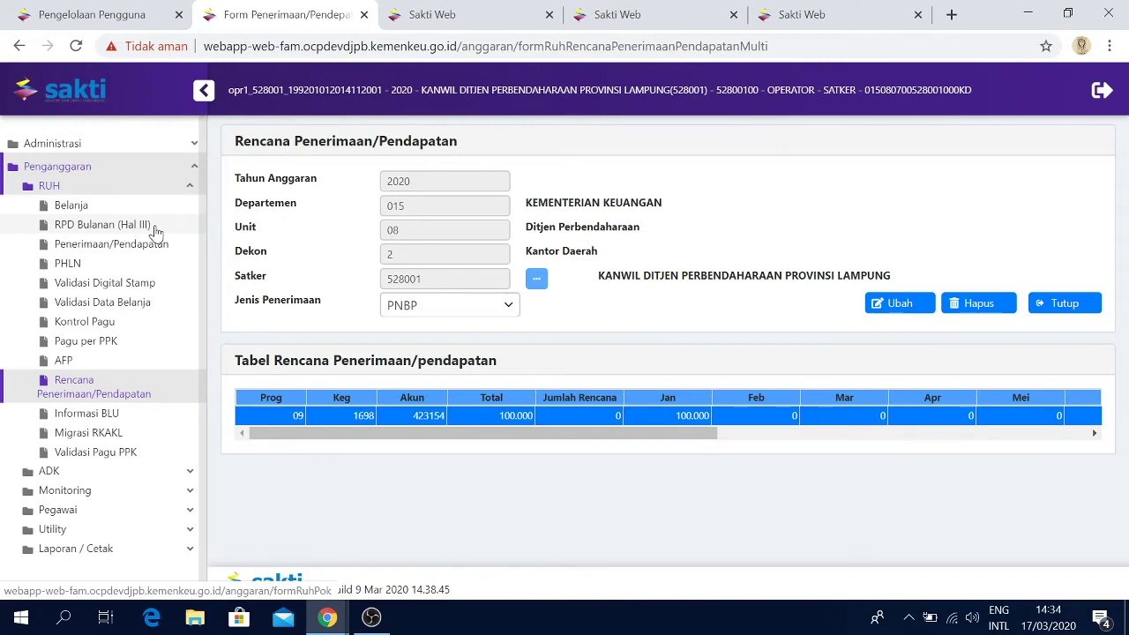
# Open Validasi Data Belanja, select the satker 528001 row and process its validation.
pyautogui.click(138, 304)
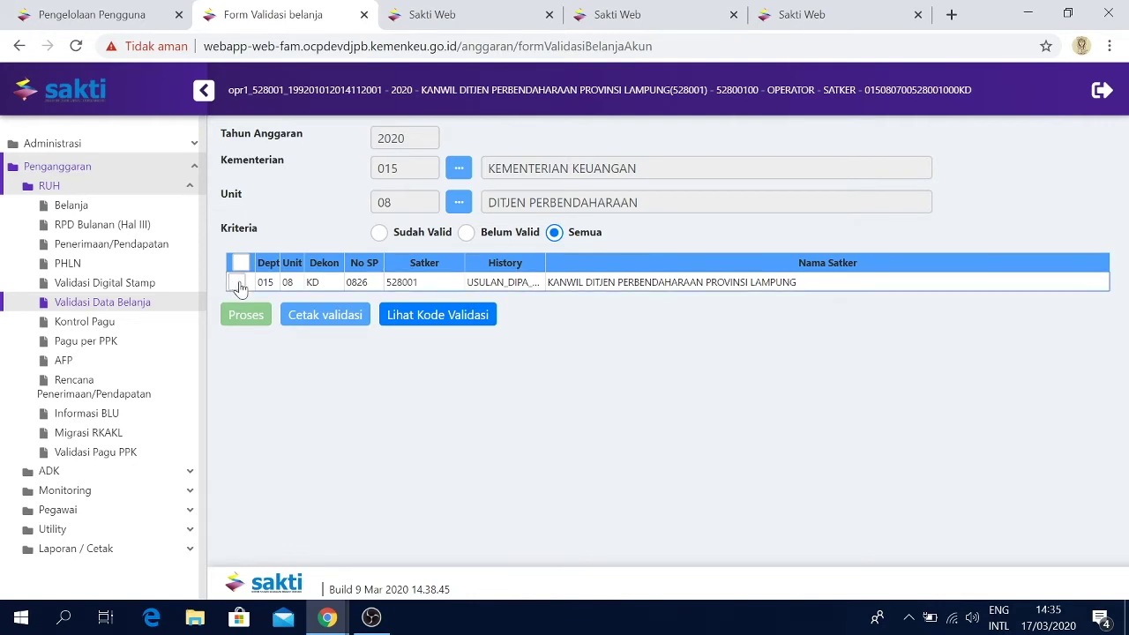
pyautogui.click(238, 284)
pyautogui.click(241, 316)
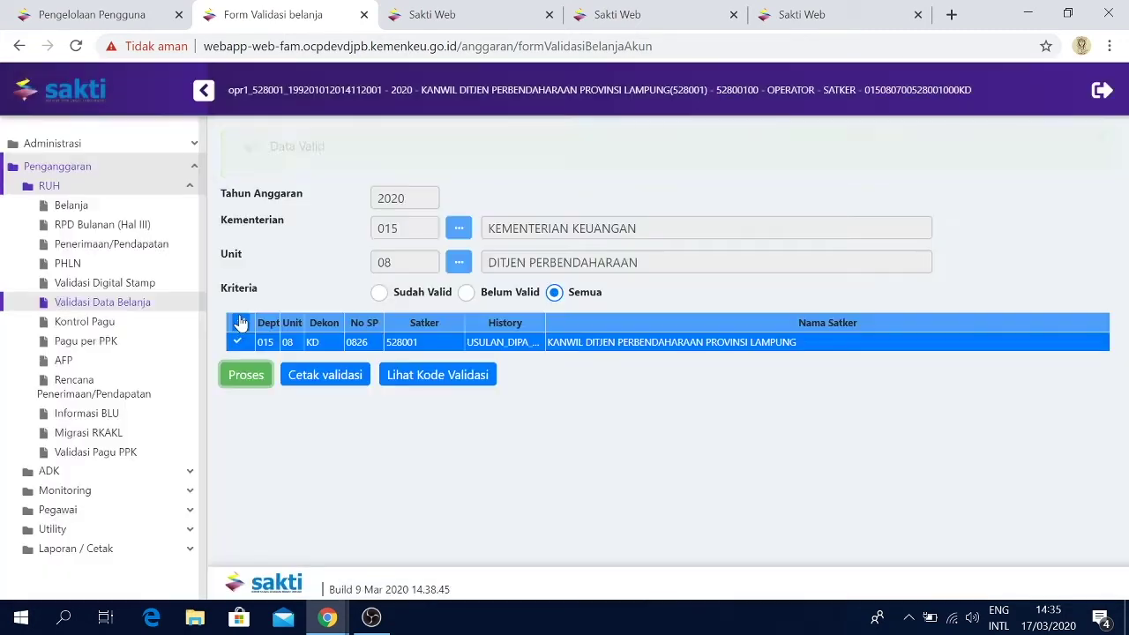
pyautogui.click(297, 276)
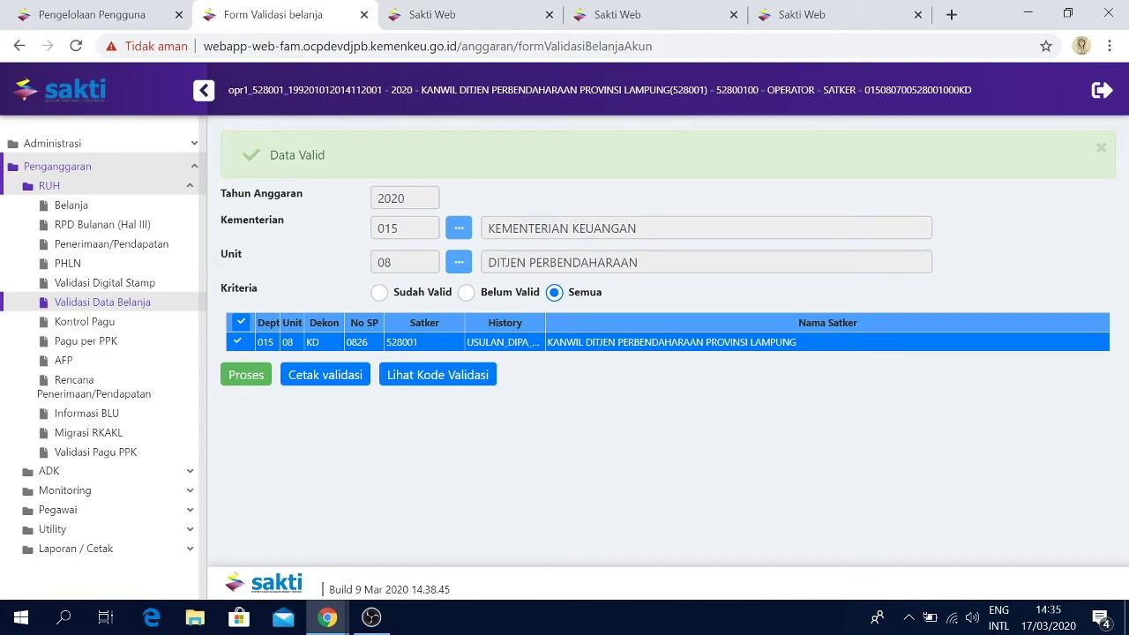
pyautogui.moveTo(270, 155); pyautogui.dragTo(327, 155)
pyautogui.click(327, 157)
# Review the printed validation results and the list of validation code descriptions for the expenditure data.
pyautogui.click(323, 377)
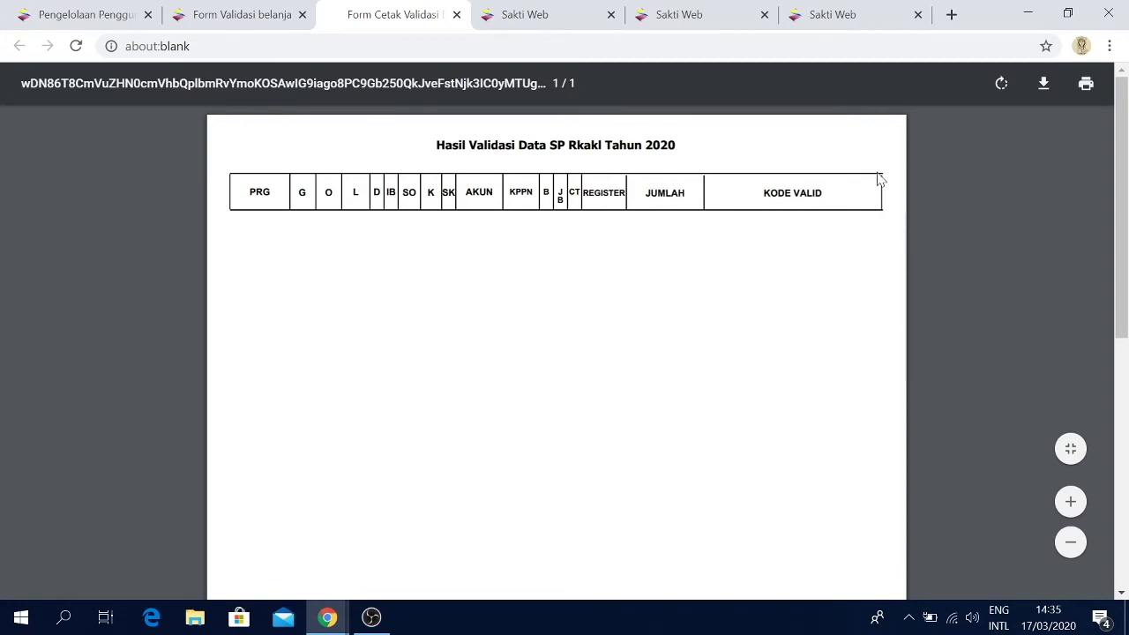
pyautogui.hotkey('ctrl', 'shift', 'Tab')
pyautogui.click(442, 385)
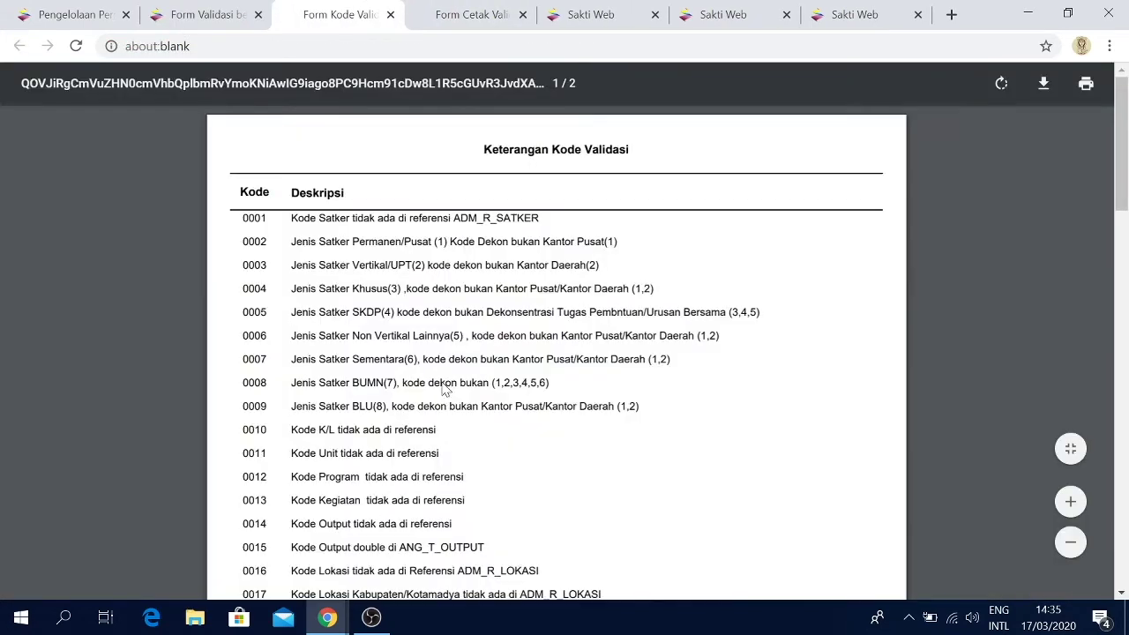
pyautogui.scroll(-1, 672, 455)
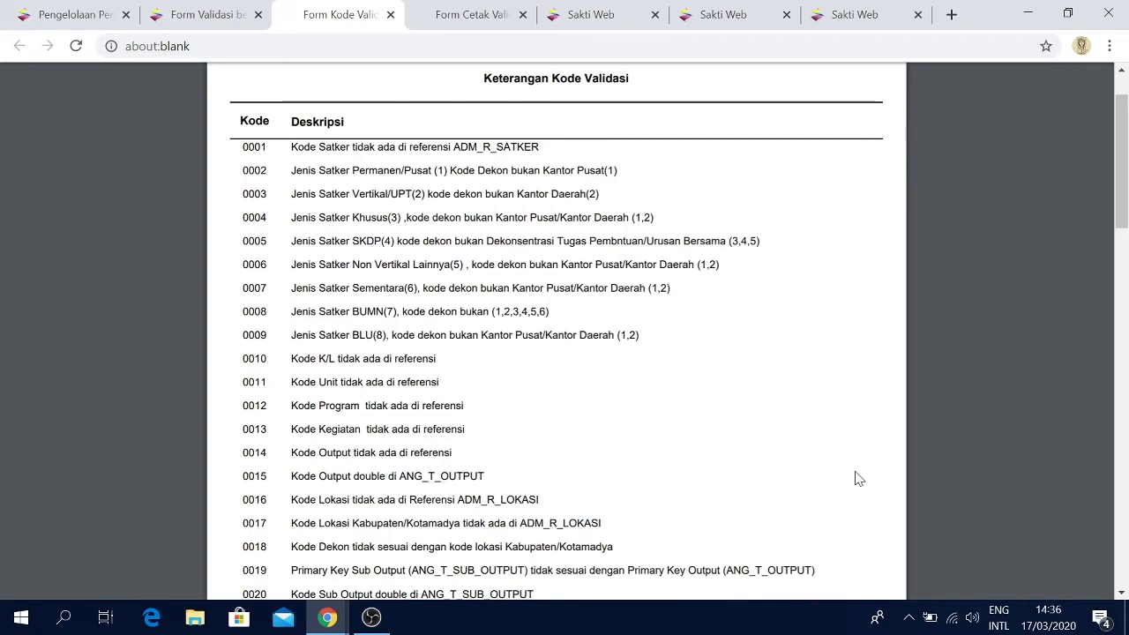
pyautogui.scroll(-2, 855, 479)
pyautogui.scroll(-10, 855, 479)
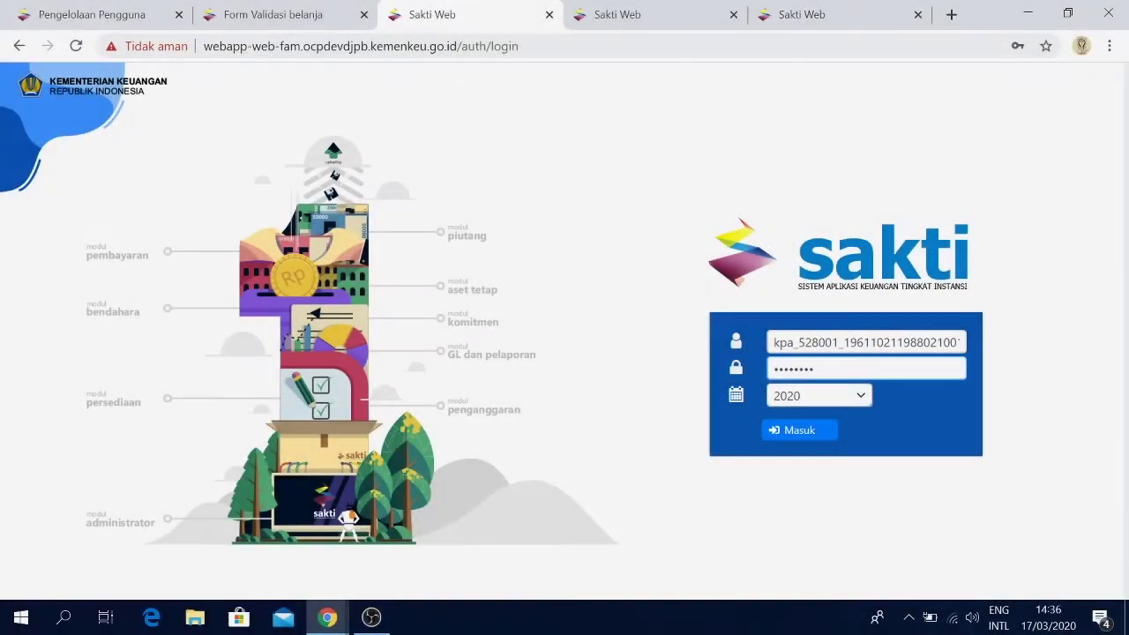
# Enter the KPA approver's account password to log in and open Monitoring Submit dan Approve Data.
pyautogui.write('••••••••••••••••••••••••••••')
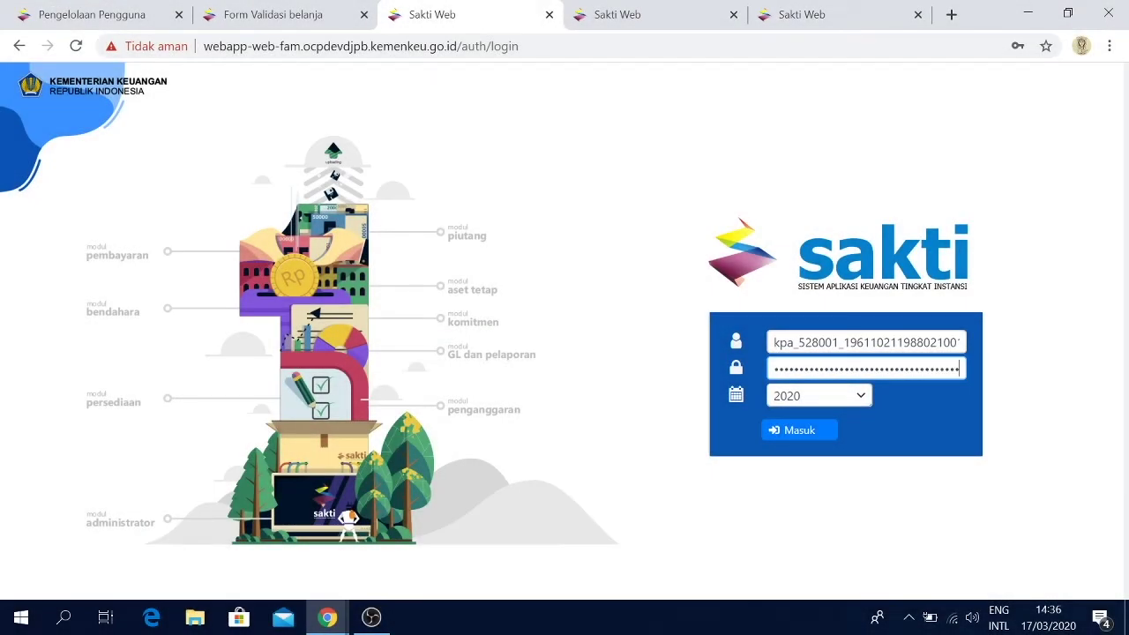
pyautogui.press('Return')
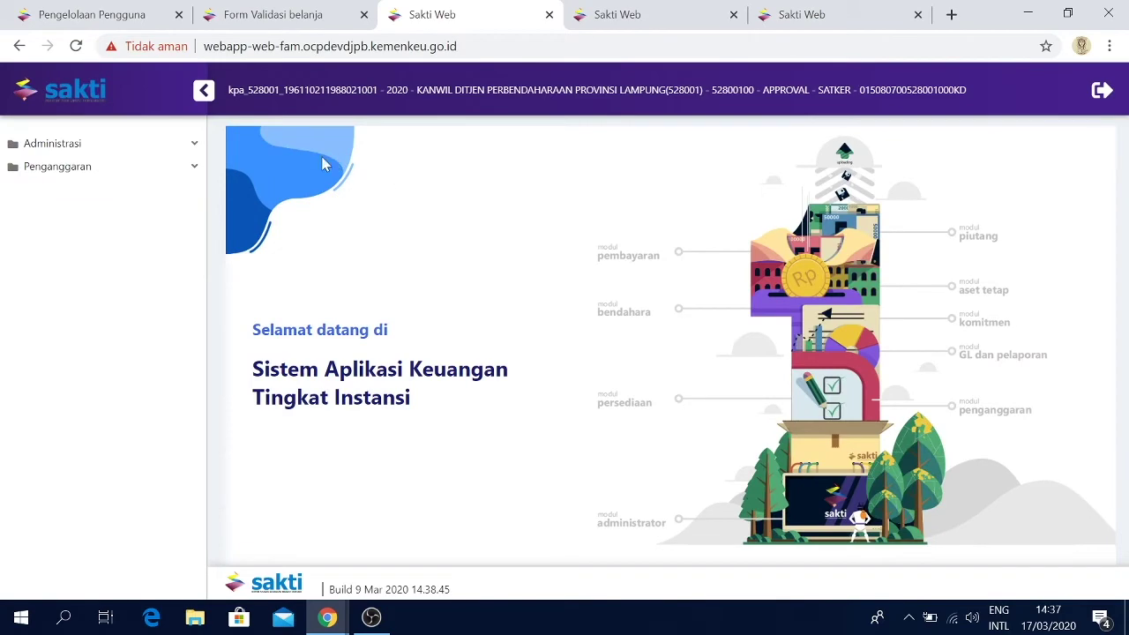
pyautogui.click(172, 172)
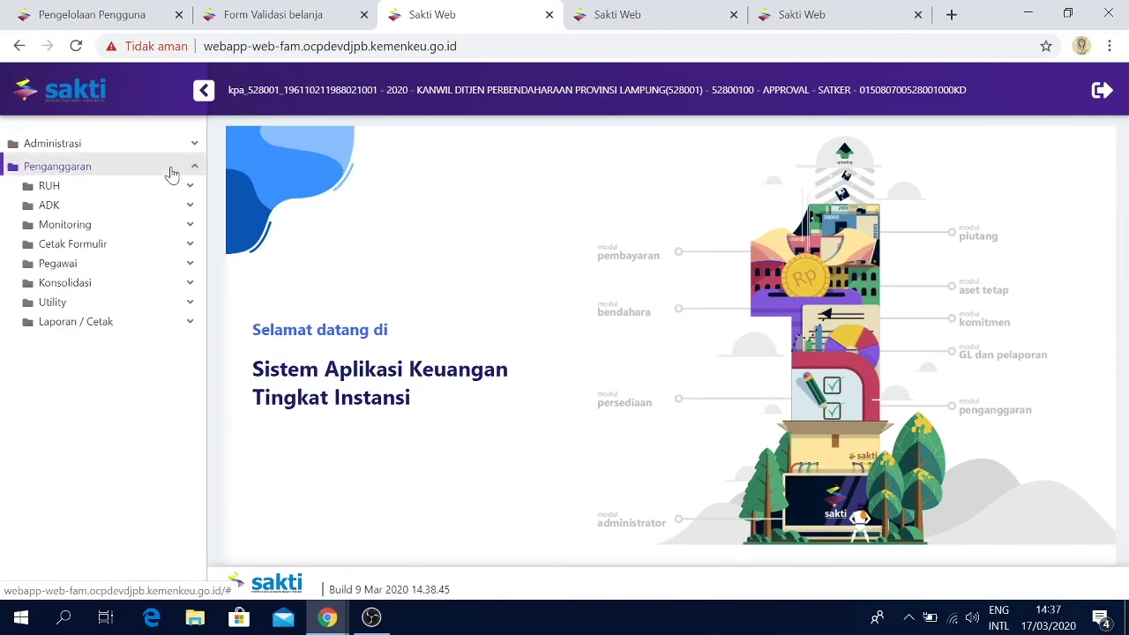
pyautogui.click(155, 232)
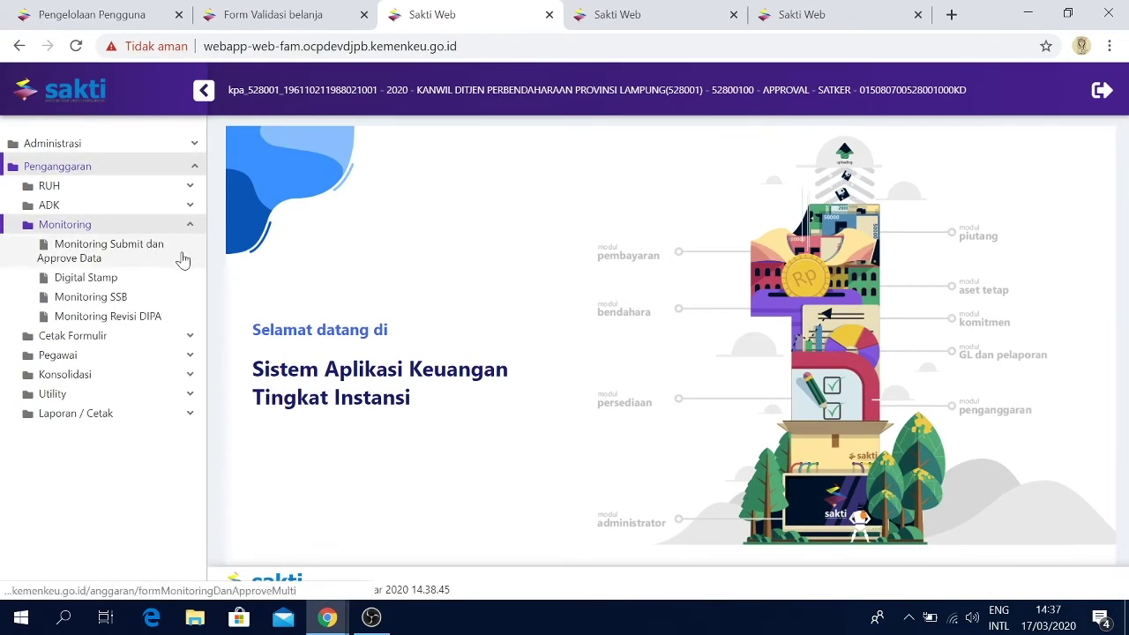
pyautogui.click(182, 259)
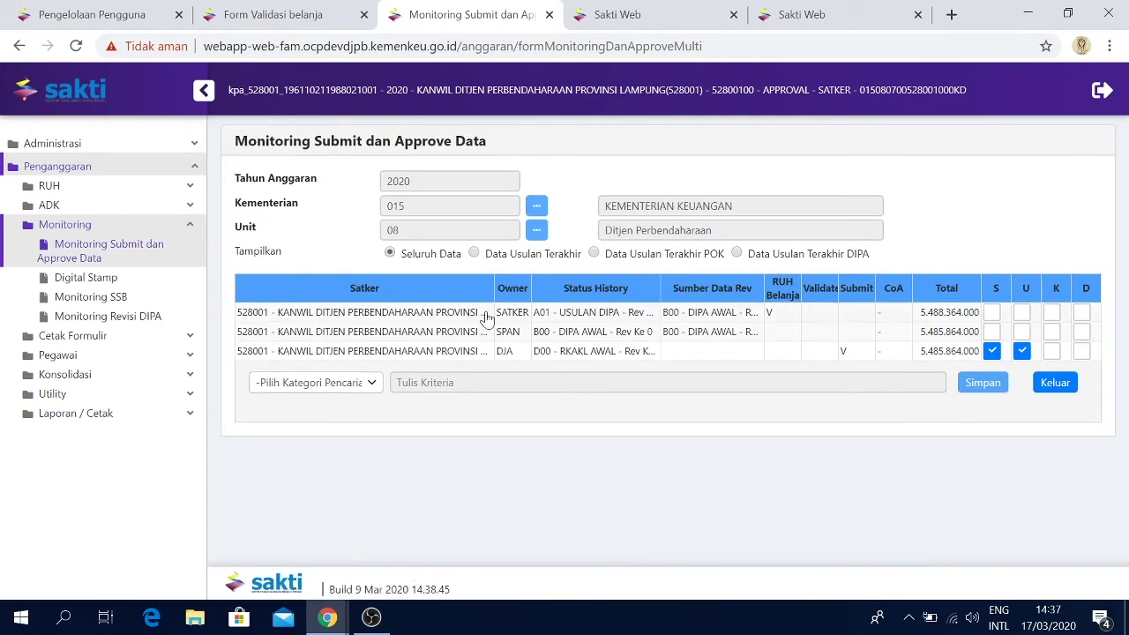
# Approve the SATKER-owned A01 - USULAN DIPA record at level S and save the approval.
pyautogui.click(647, 317)
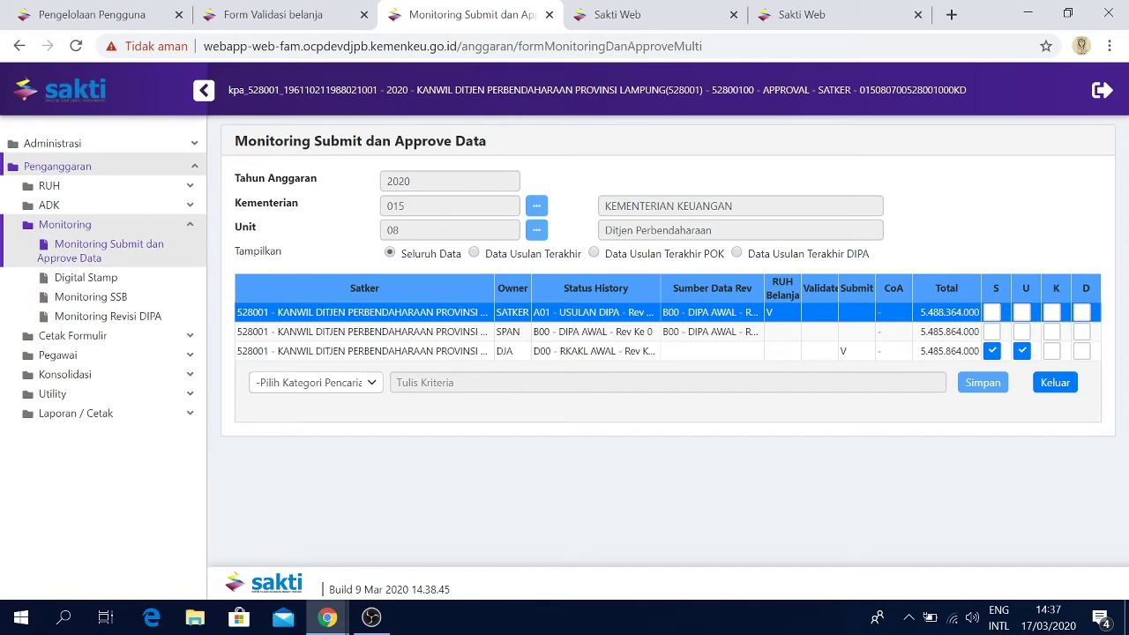
pyautogui.click(993, 314)
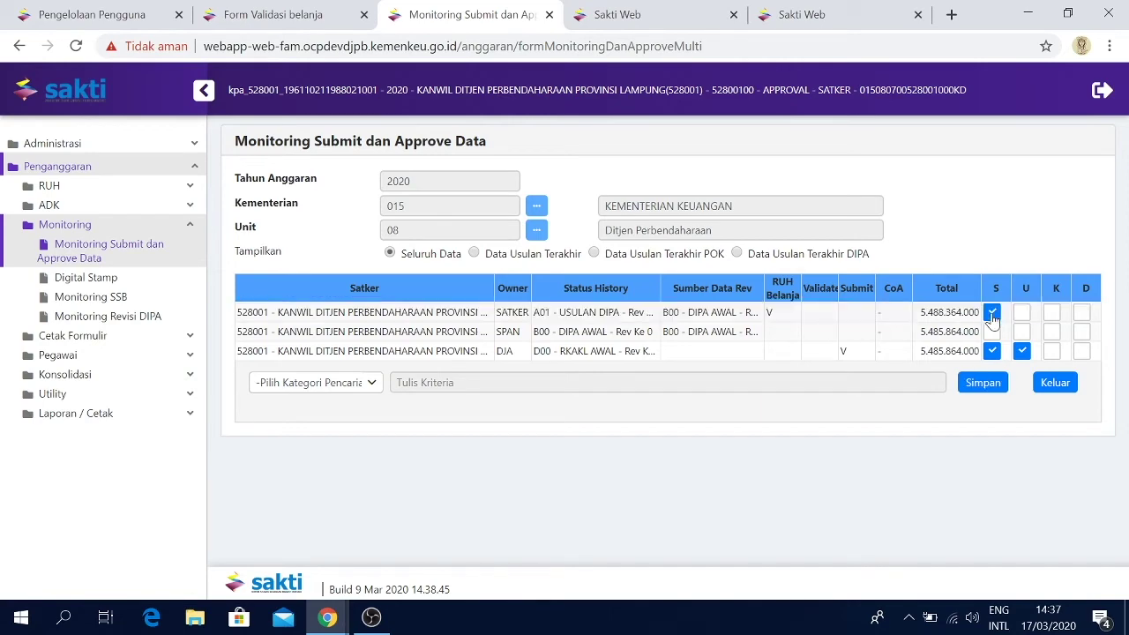
pyautogui.click(985, 383)
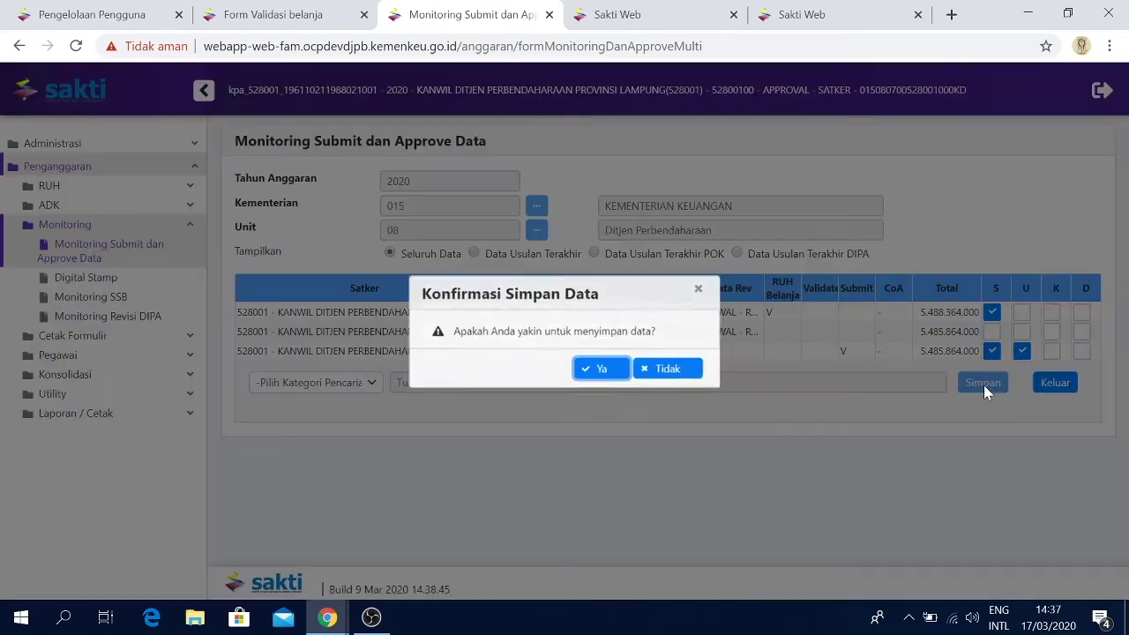
pyautogui.click(603, 369)
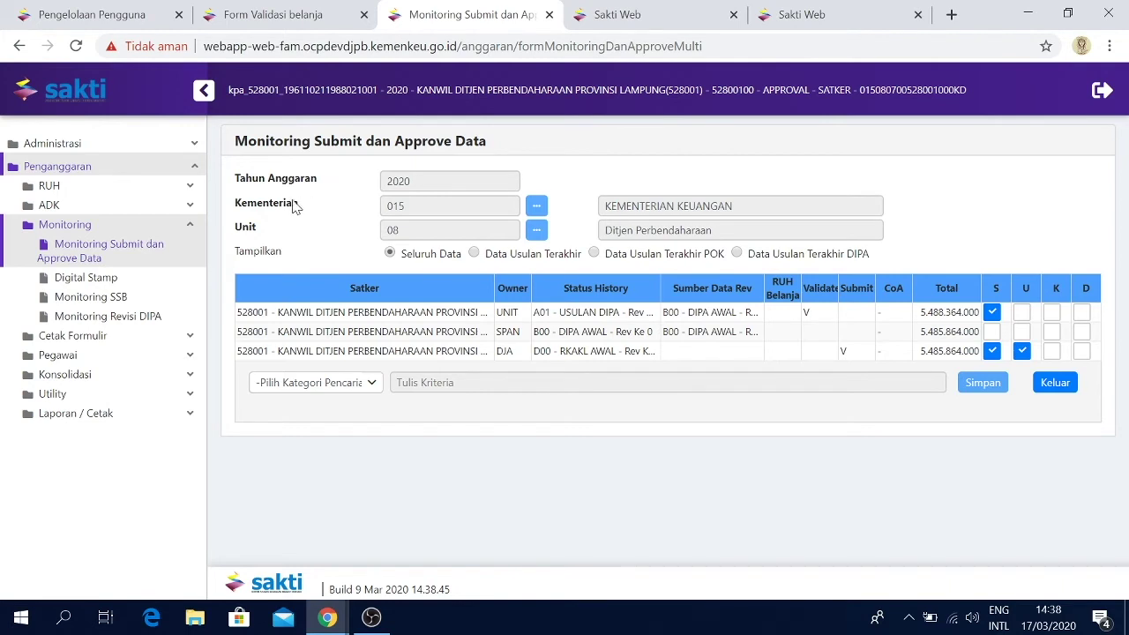
# Open the Kirim ADK Ke SPAN form for sending the budget data.
pyautogui.click(164, 208)
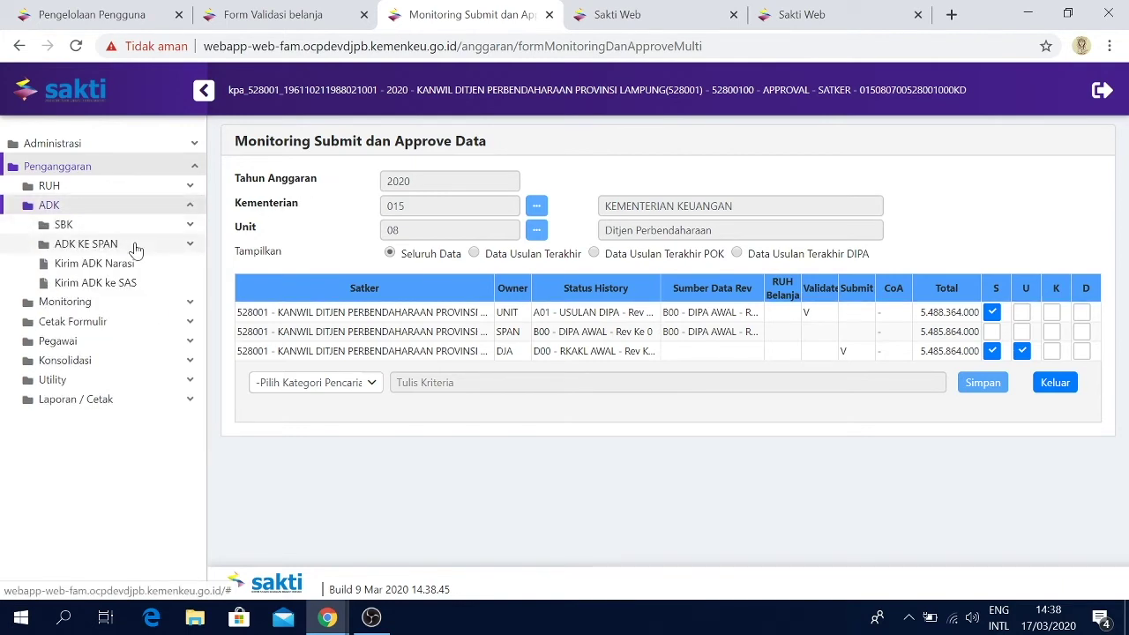
pyautogui.click(137, 244)
pyautogui.click(141, 274)
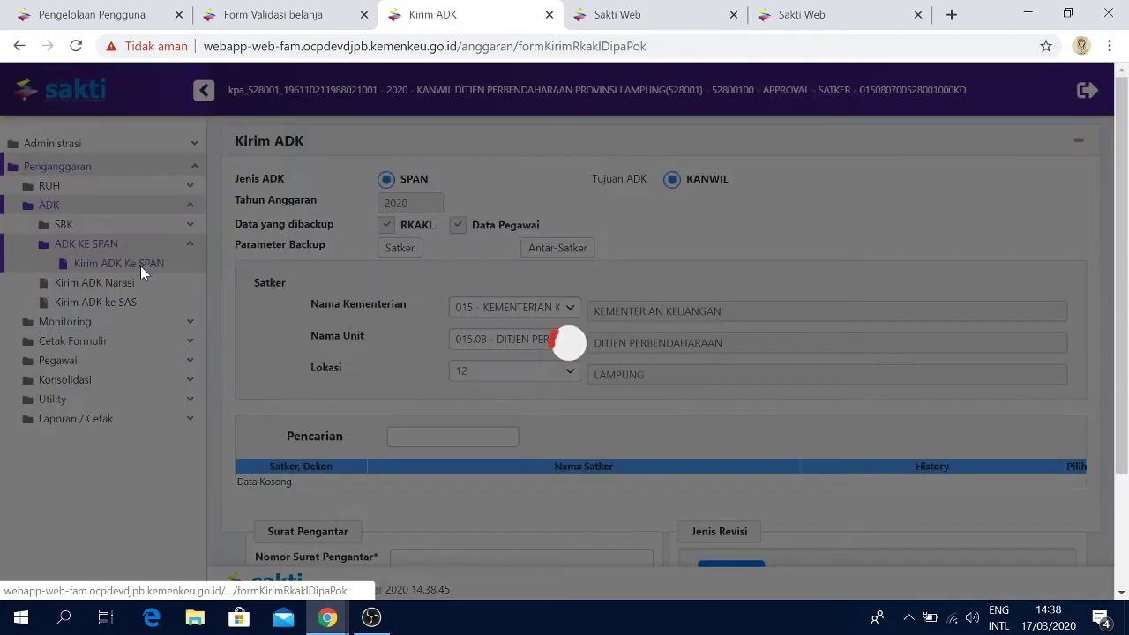
pyautogui.scroll(-3, 268, 318)
pyautogui.scroll(2, 267, 317)
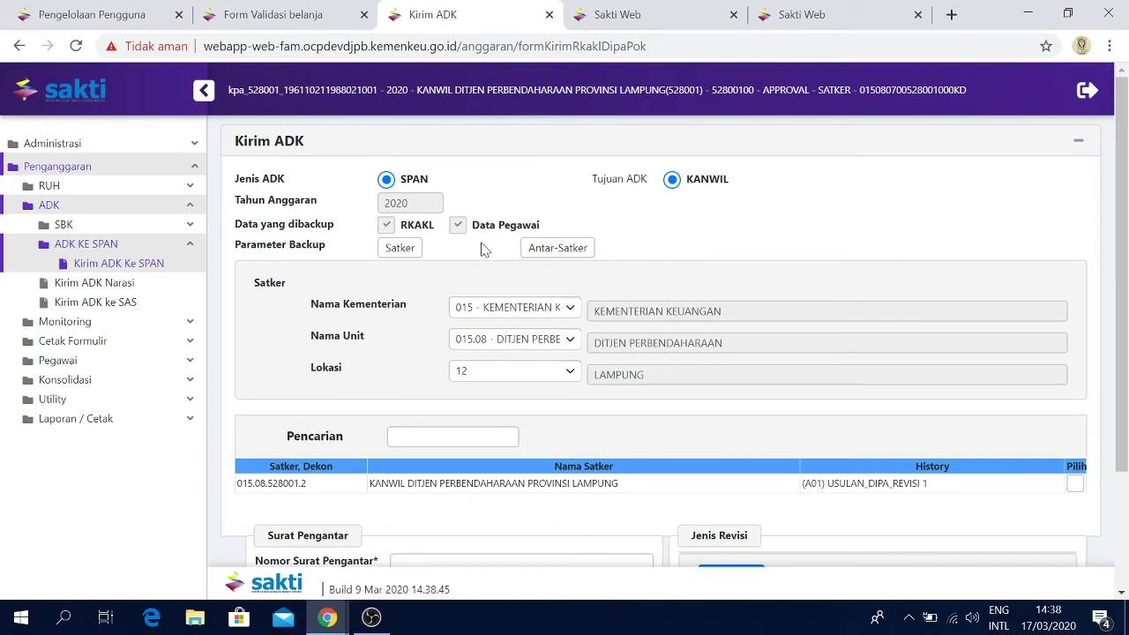
# Set Parameter Backup to Satker and select the (A01) USULAN_DIPA_REVISI 1 record of satker 015.08.528001.2.
pyautogui.click(403, 249)
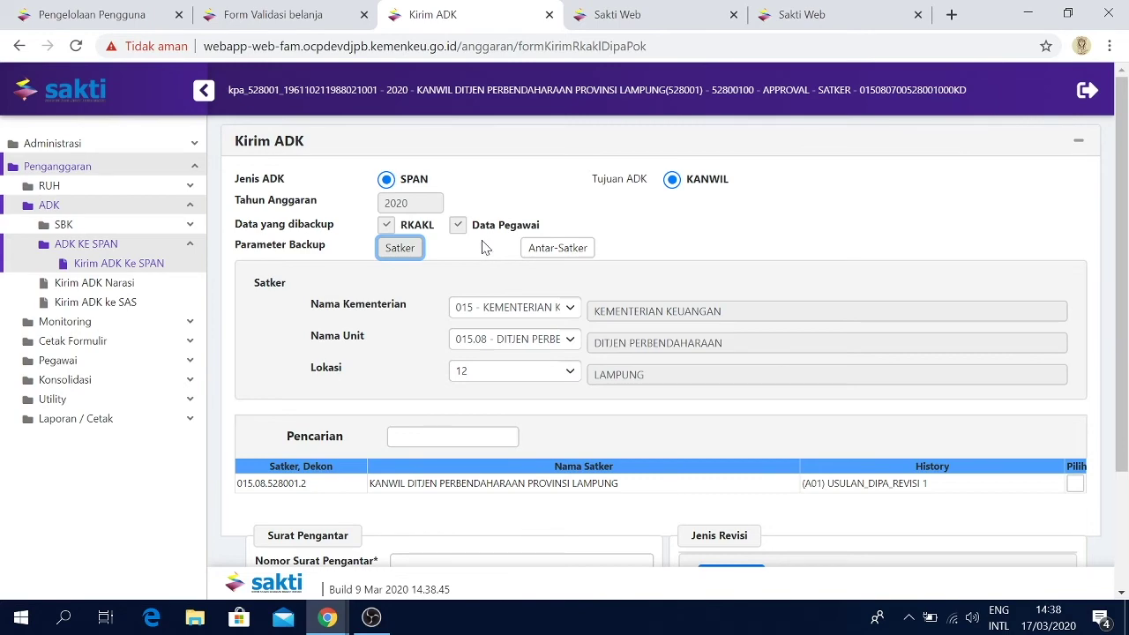
pyautogui.click(558, 250)
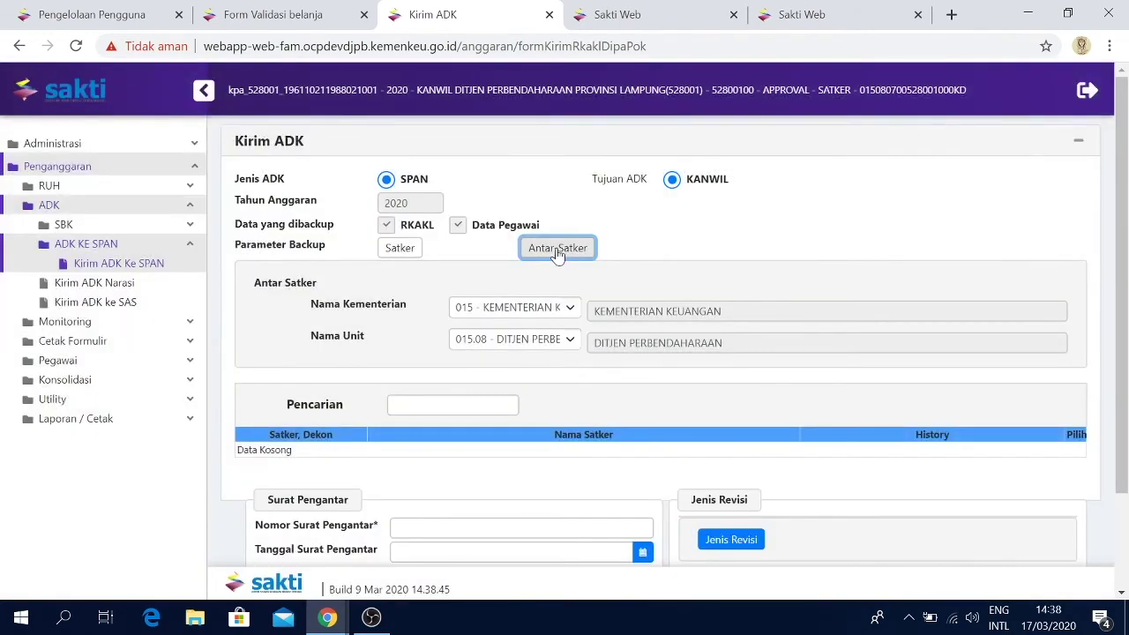
pyautogui.click(399, 249)
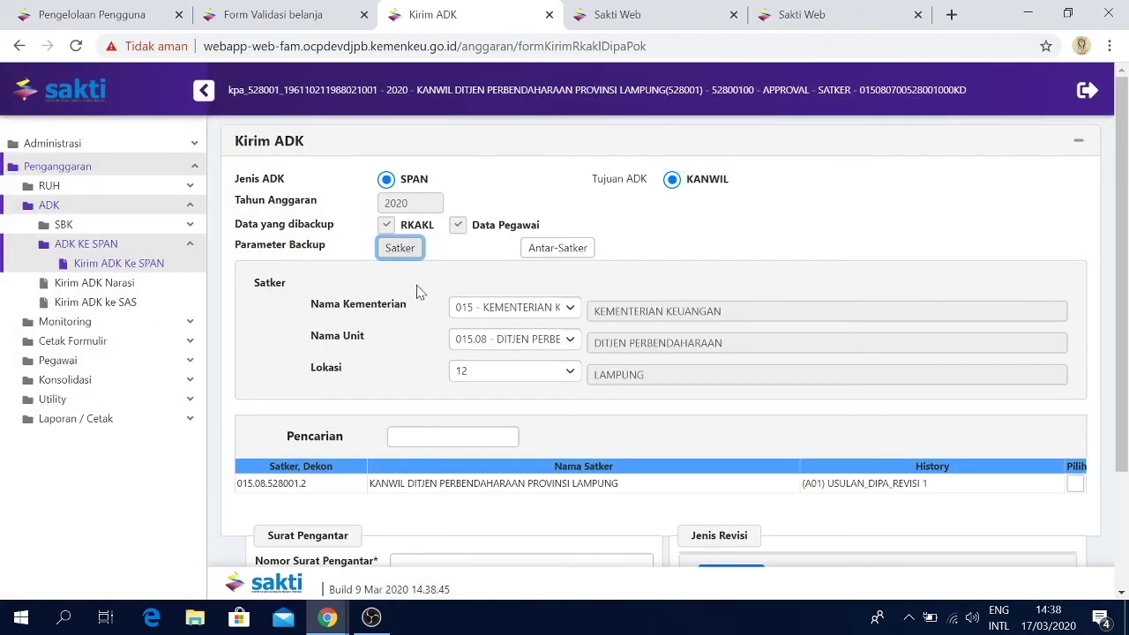
pyautogui.scroll(-3, 418, 293)
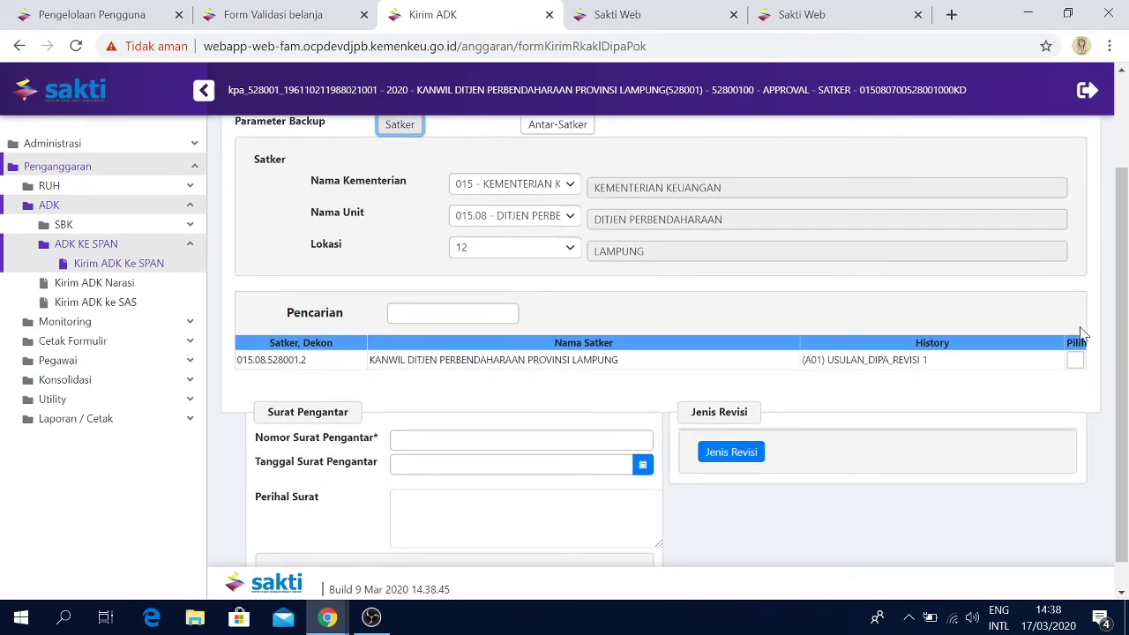
pyautogui.scroll(-1, 1078, 328)
pyautogui.click(1076, 328)
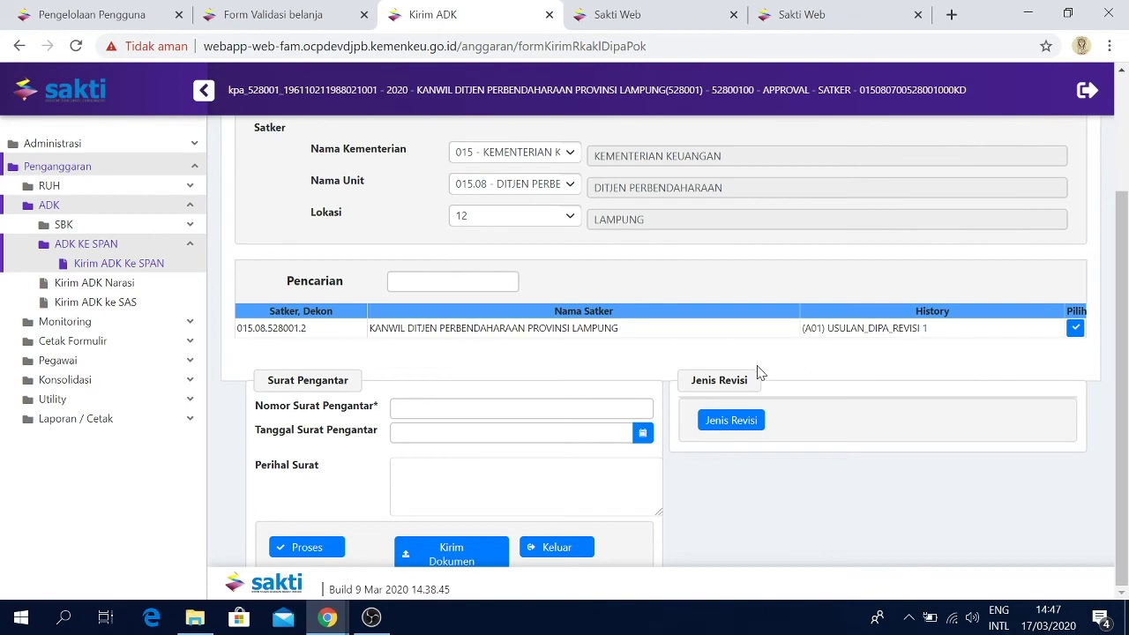
# Add revision types 102, 106 and 201 to Jenis Revisi.
pyautogui.click(732, 421)
pyautogui.click(864, 351)
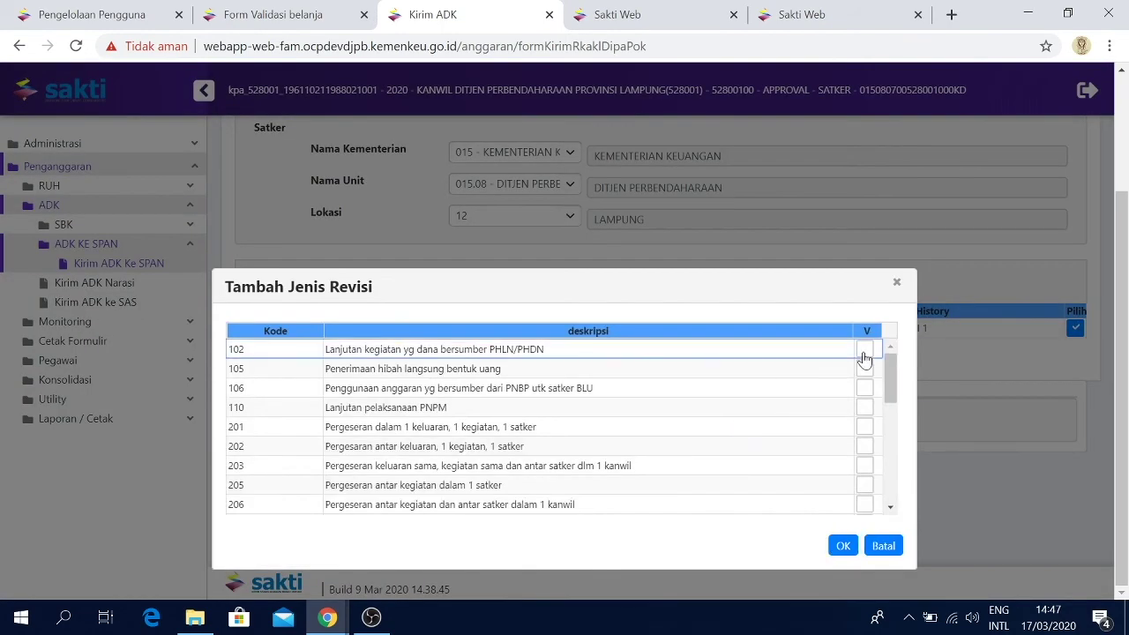
pyautogui.click(864, 388)
pyautogui.click(865, 426)
pyautogui.click(842, 547)
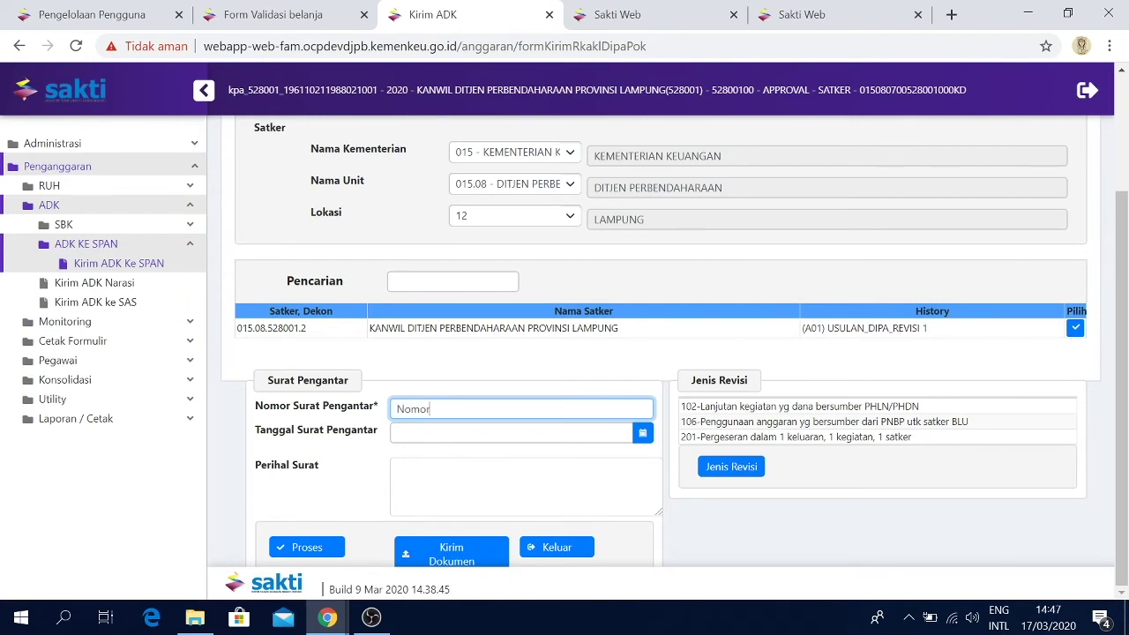
# Fill the Surat Pengantar with number Nomor-1, date 03/17/2020 and subject "Perihal Usulan Revisi Kanwil DJPb", and process the ADK.
pyautogui.click(503, 433)
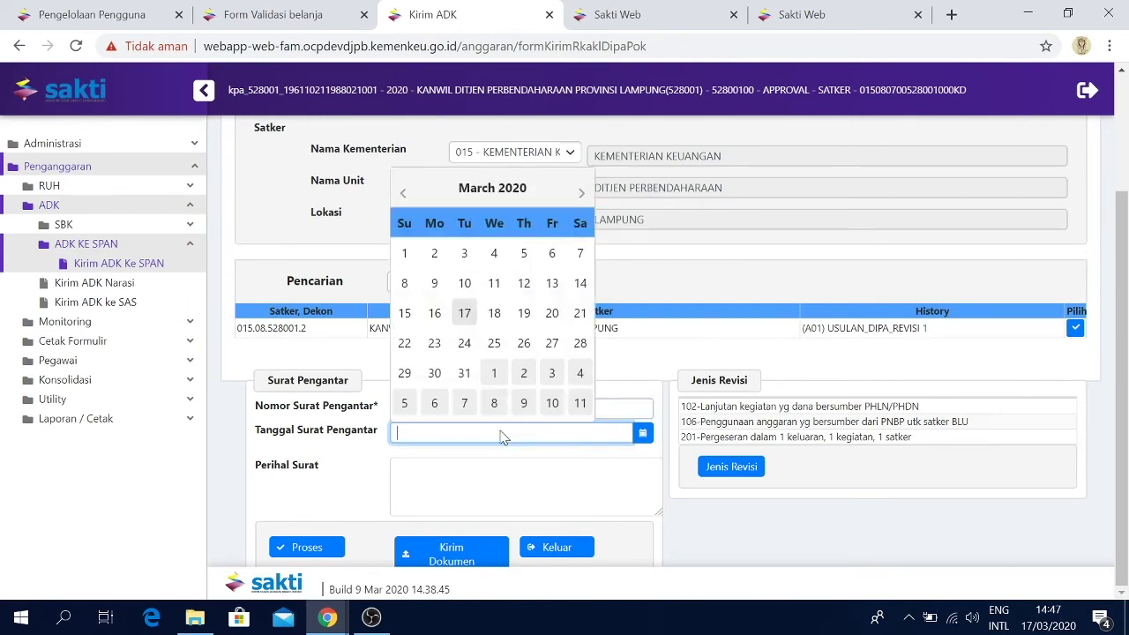
pyautogui.click(474, 324)
pyautogui.click(526, 485)
pyautogui.write('Perihal Usulan Revisi Kanwil DJPb')
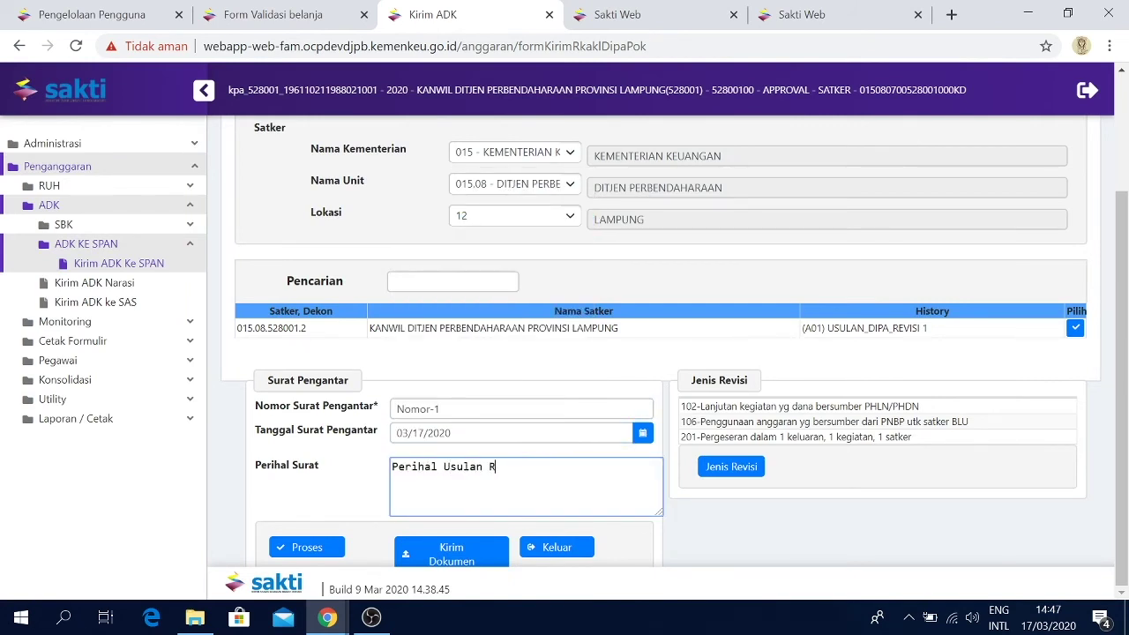
pyautogui.click(307, 548)
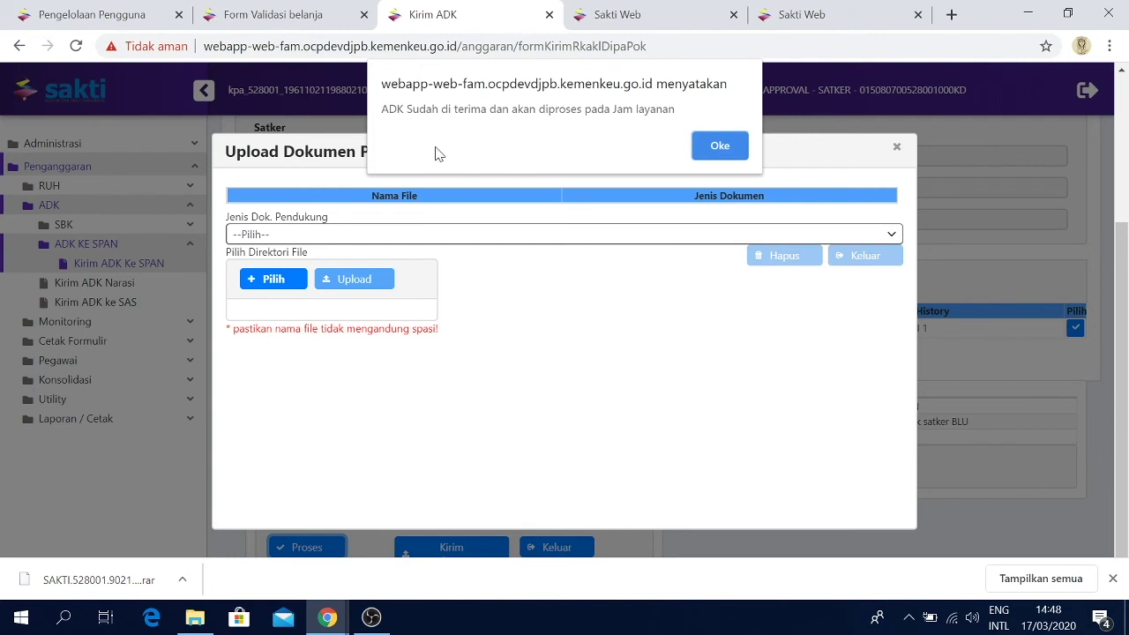
pyautogui.click(720, 148)
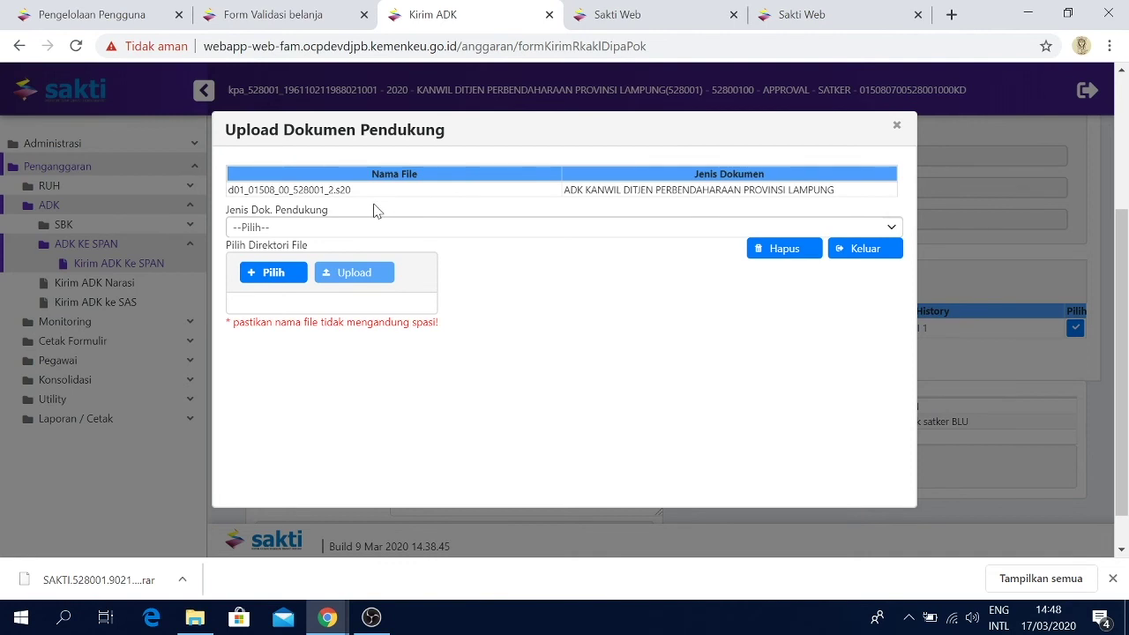
# Try to upload Surat Pengantar Revisi.pdf as the DOK1-SURAT PENGANTAR REVISI supporting document.
pyautogui.click(328, 228)
pyautogui.click(382, 257)
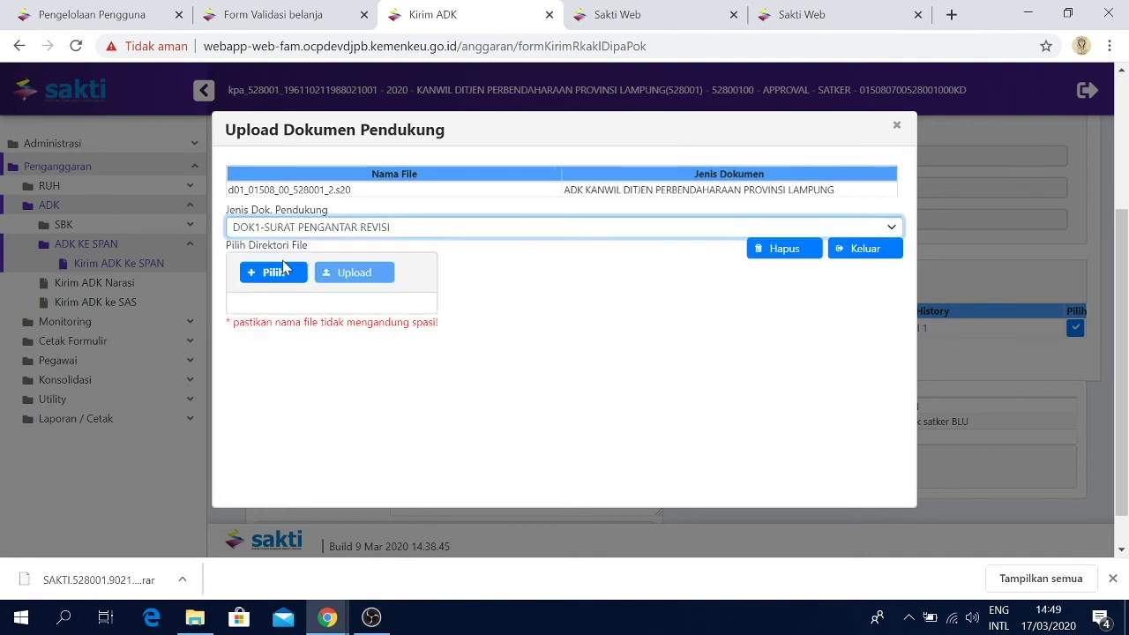
pyautogui.click(262, 278)
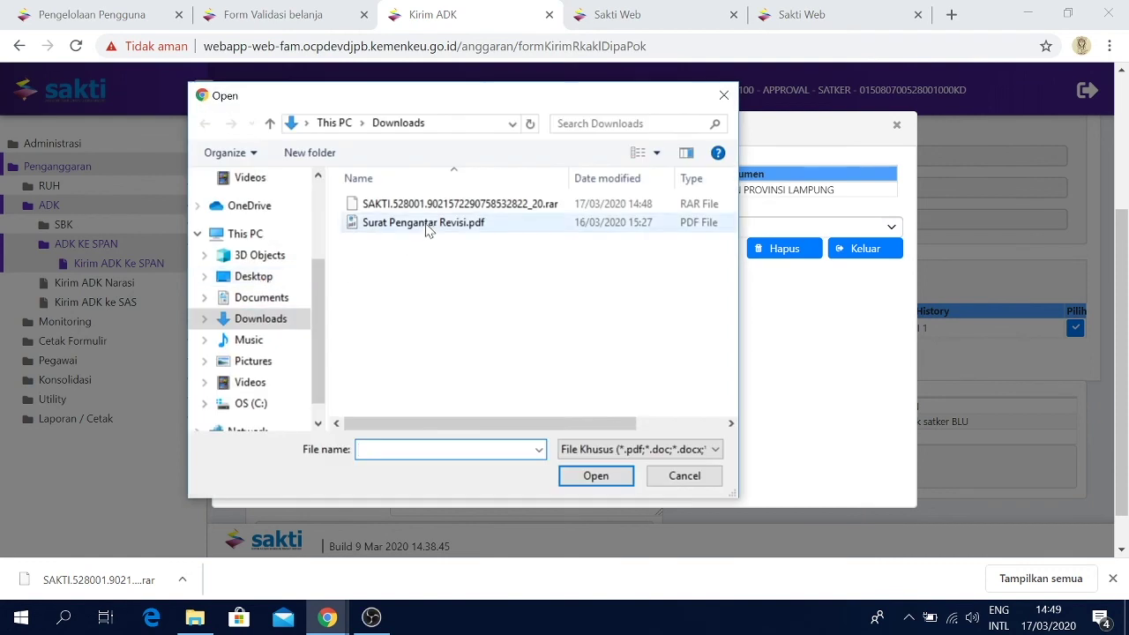
pyautogui.doubleClick(429, 223)
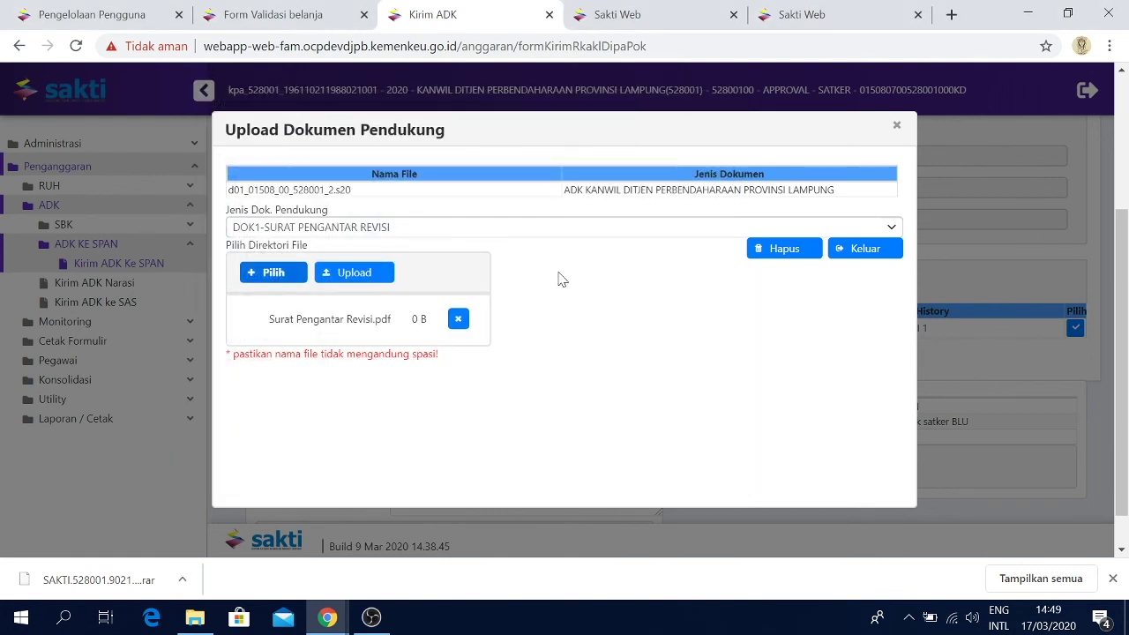
pyautogui.click(379, 280)
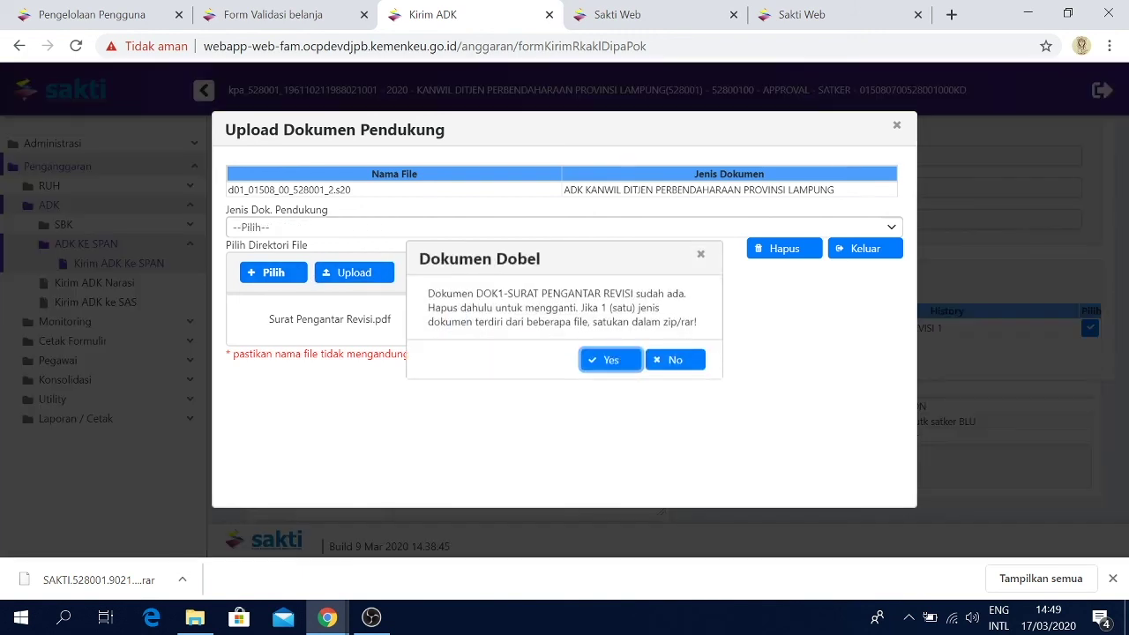
pyautogui.click(608, 361)
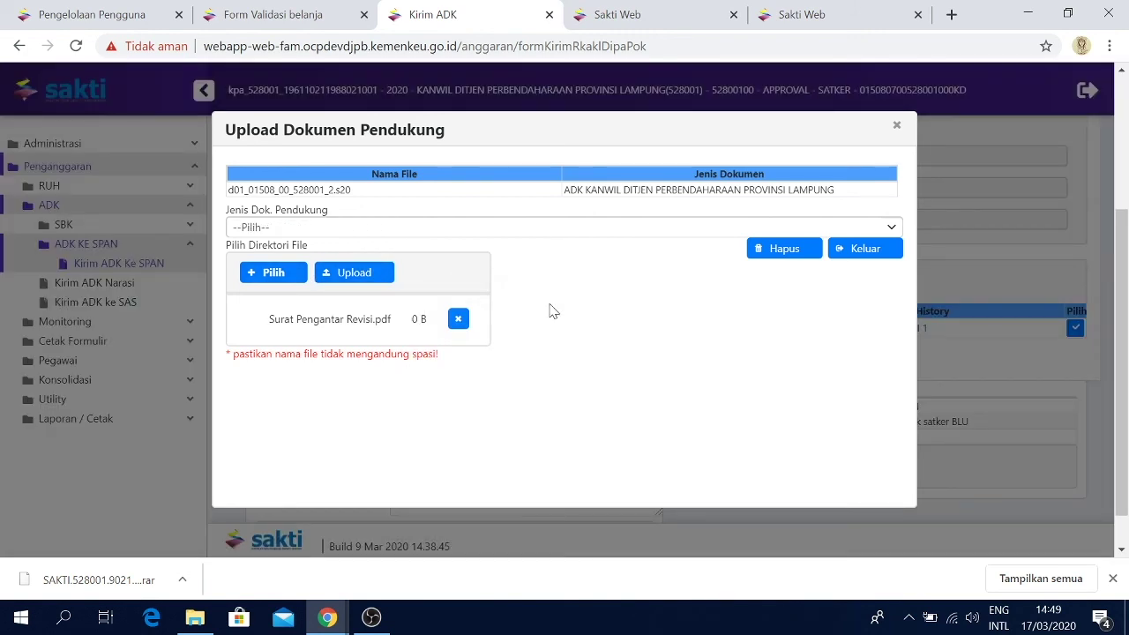